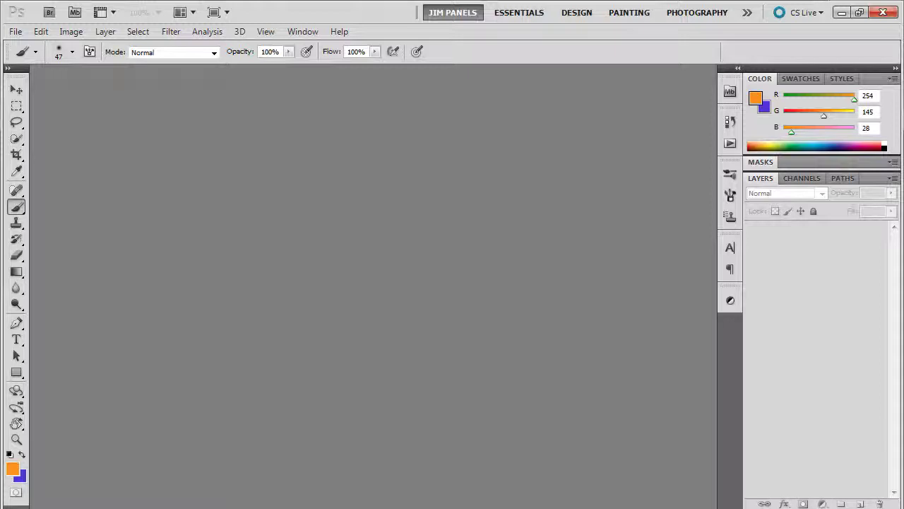
# Step: Browse to the Resources folder in Mini Bridge and open SnowTree.jpg from it
pyautogui.click(75, 14)
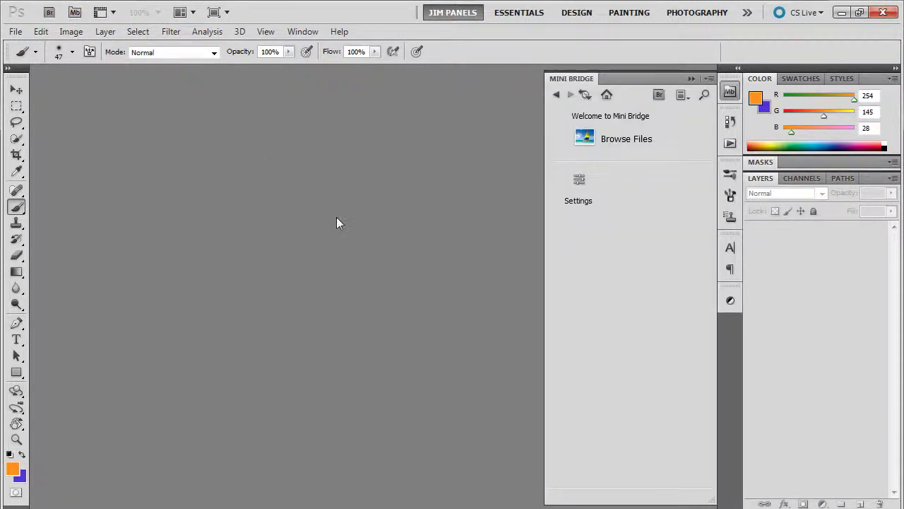
pyautogui.click(585, 141)
pyautogui.click(584, 145)
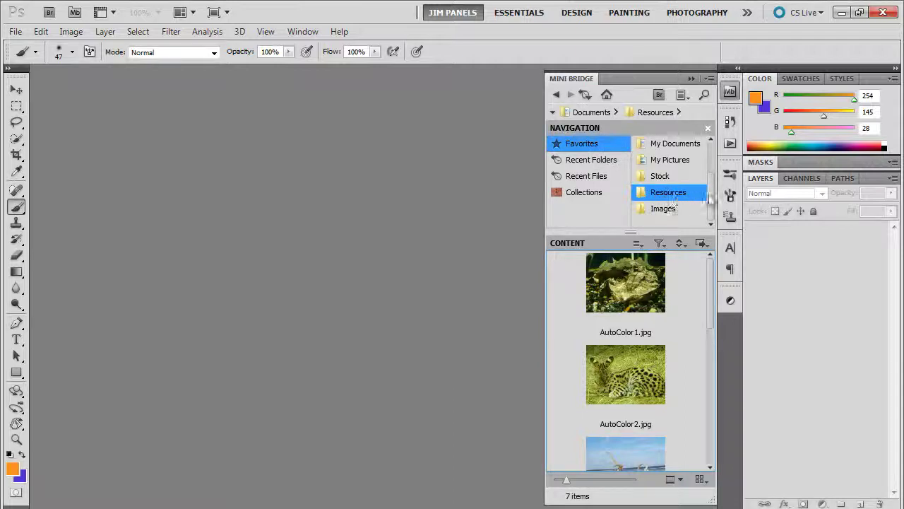
pyautogui.scroll(2, 710, 200)
pyautogui.scroll(-2, 711, 199)
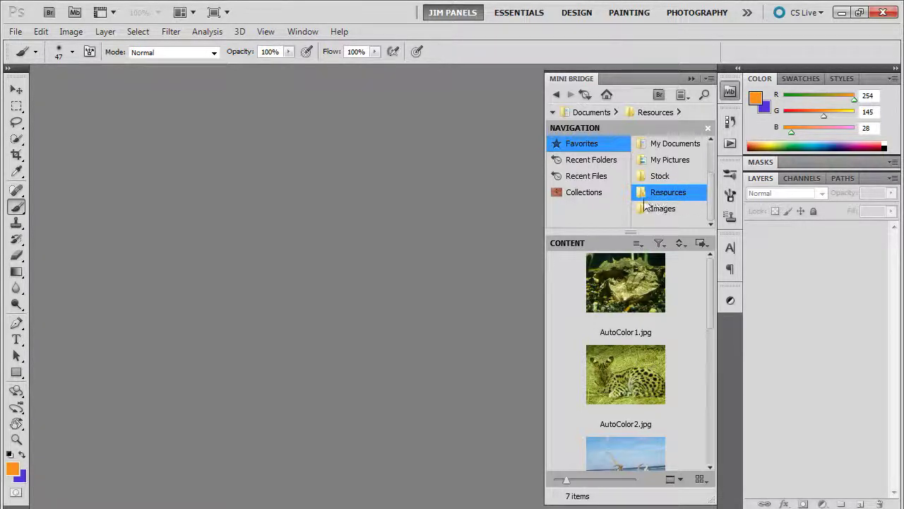
pyautogui.click(662, 144)
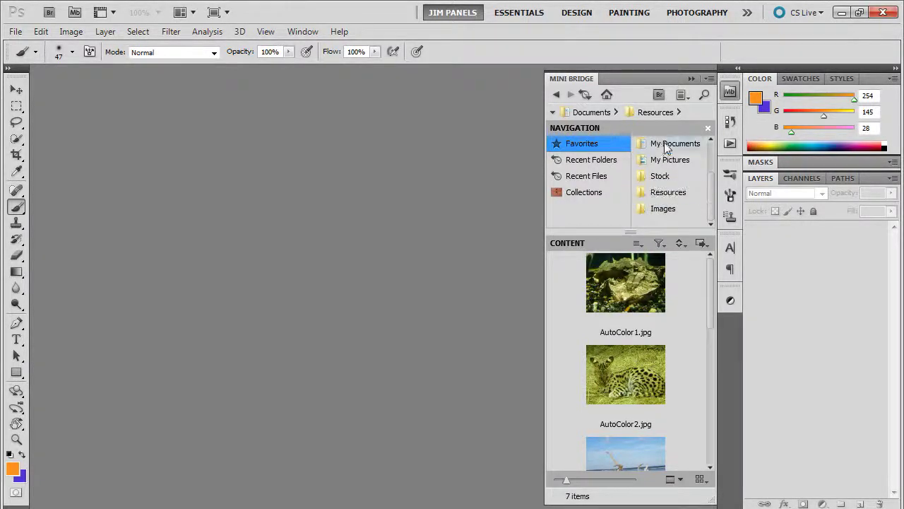
pyautogui.click(661, 195)
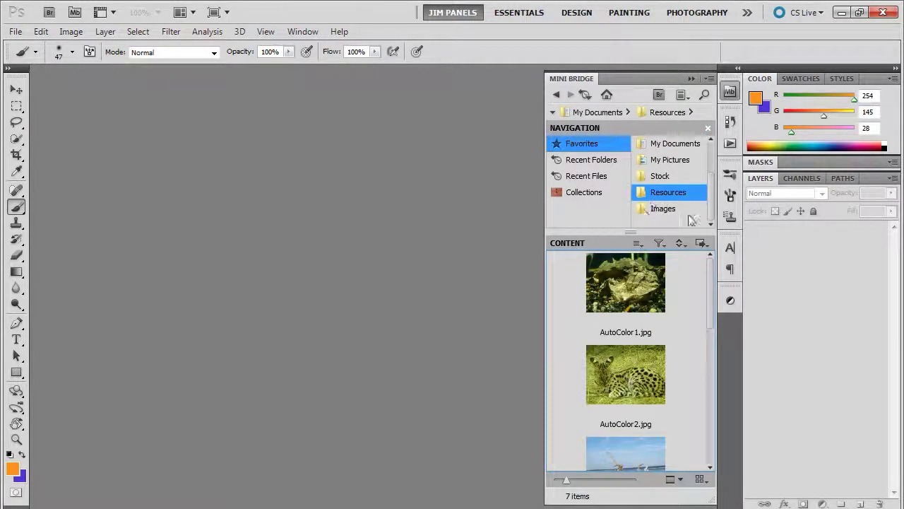
pyautogui.moveTo(711, 295); pyautogui.dragTo(714, 445)
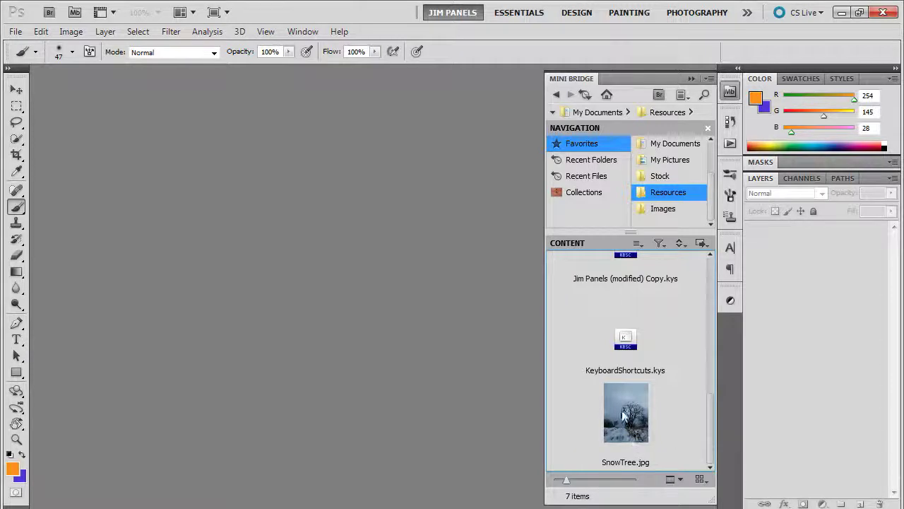
pyautogui.moveTo(624, 416); pyautogui.dragTo(362, 365)
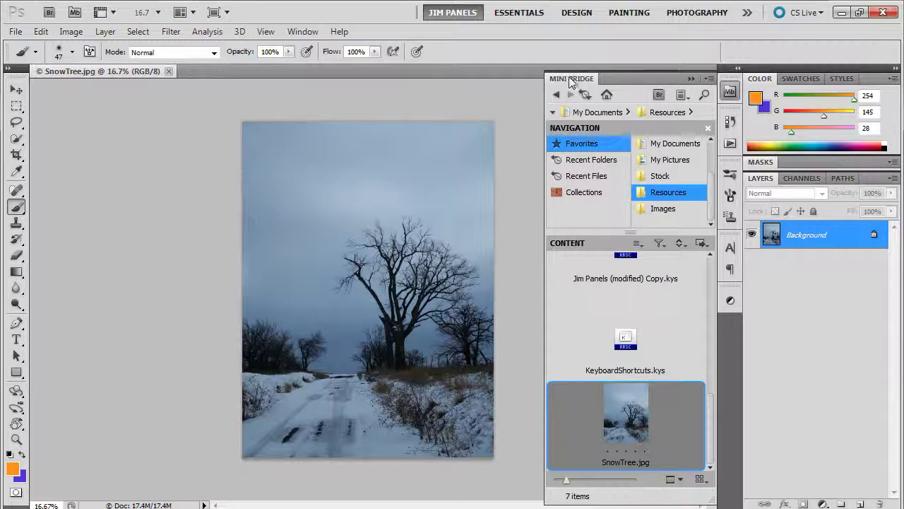
# Step: Dock Mini Bridge beneath the document window, shrink its thumbnails and make the docked area taller
pyautogui.moveTo(571, 78); pyautogui.dragTo(396, 505)
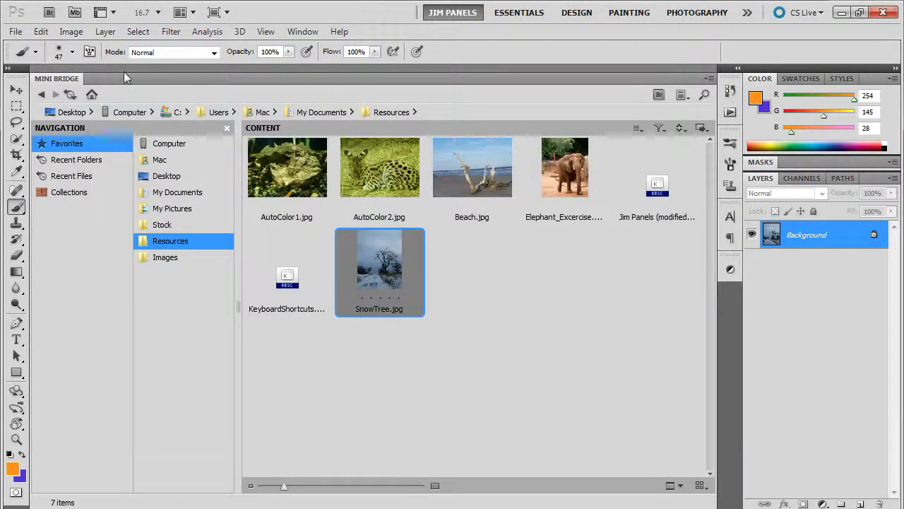
pyautogui.moveTo(70, 73); pyautogui.dragTo(74, 408)
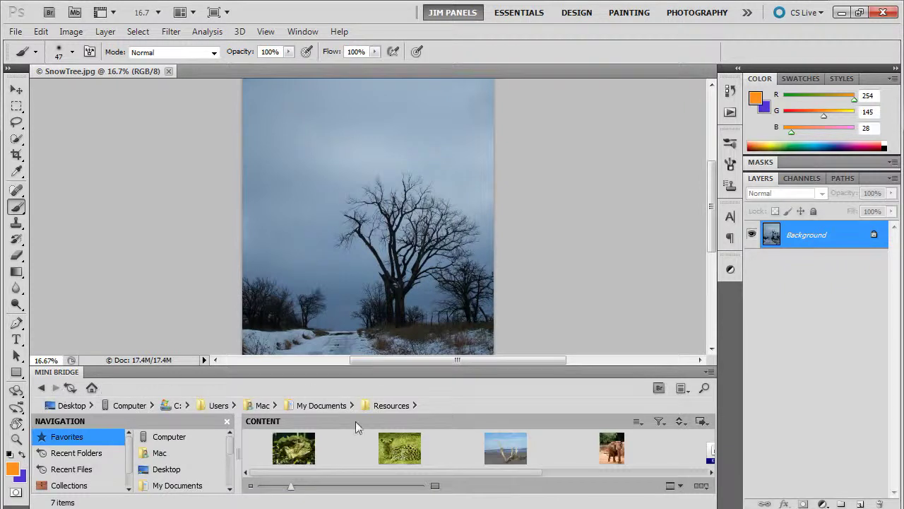
pyautogui.moveTo(290, 486); pyautogui.dragTo(275, 486)
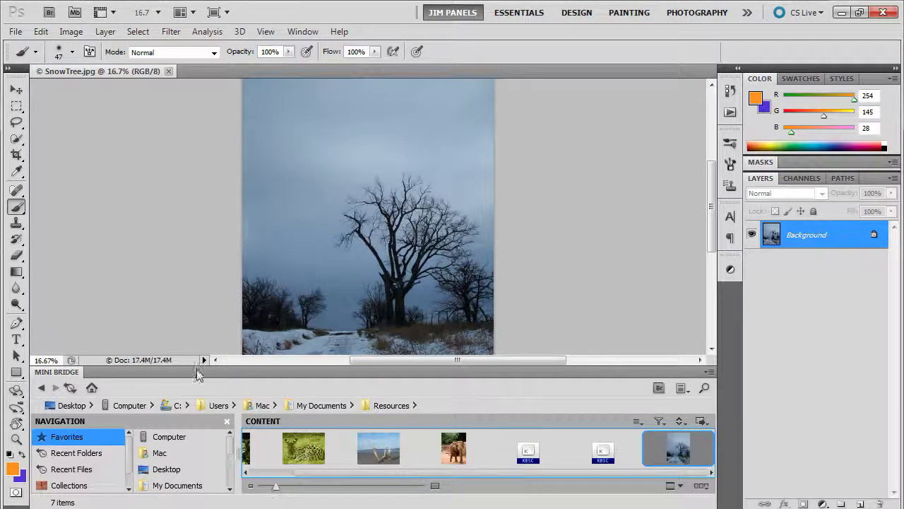
pyautogui.moveTo(141, 371); pyautogui.dragTo(150, 317)
# Step: Reset the Jim Panels workspace to its saved layout
pyautogui.click(746, 13)
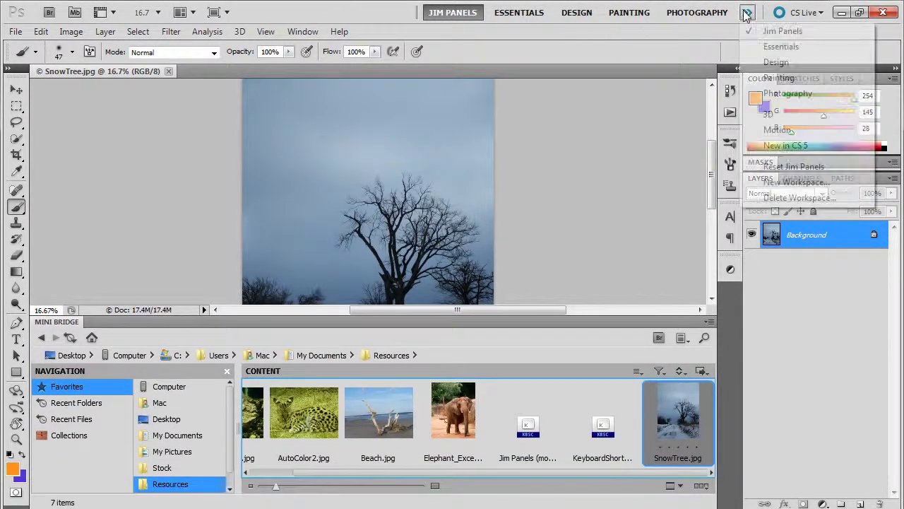
pyautogui.click(767, 168)
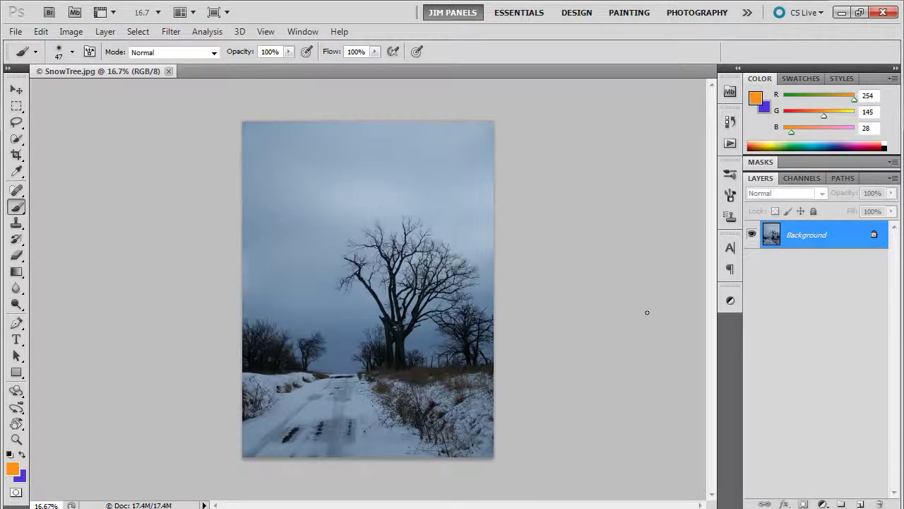
# Step: Duplicate the Background layer and rename the copy Dodge_Burn_Sponge
pyautogui.moveTo(797, 247); pyautogui.dragTo(860, 503)
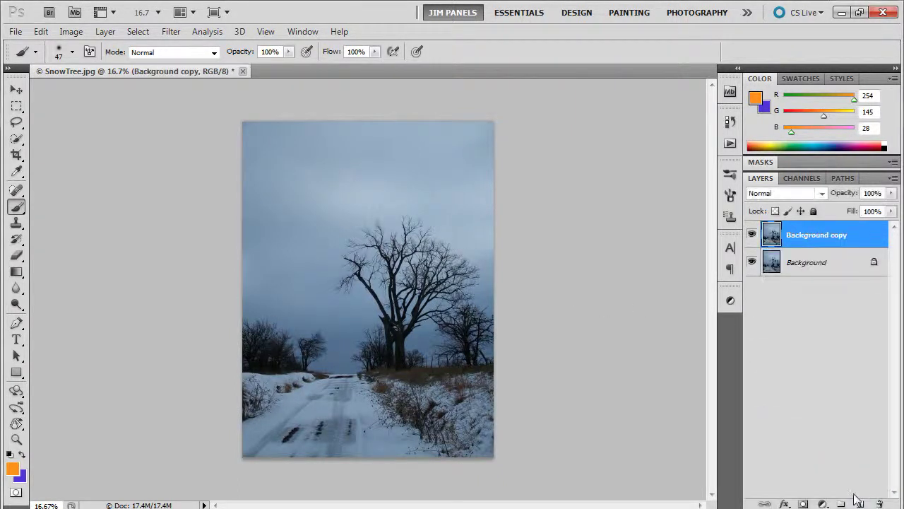
pyautogui.doubleClick(805, 236)
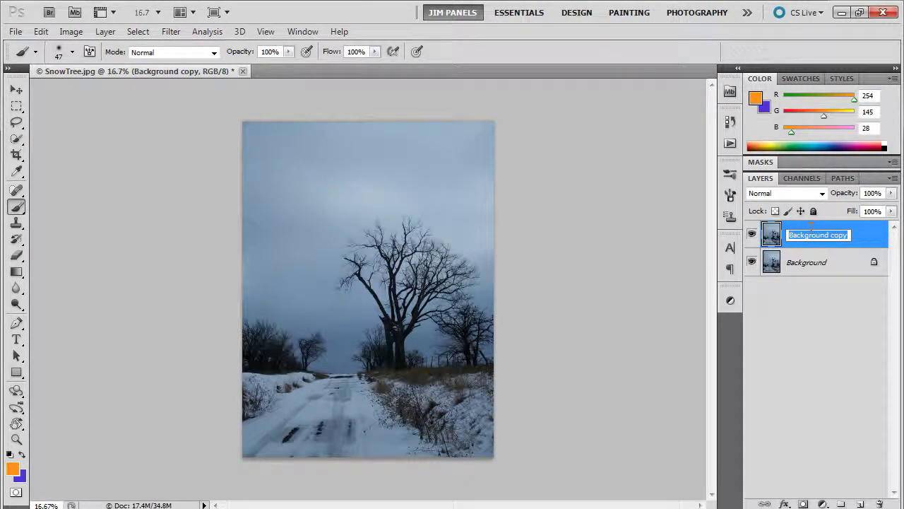
pyautogui.write('Dodge')
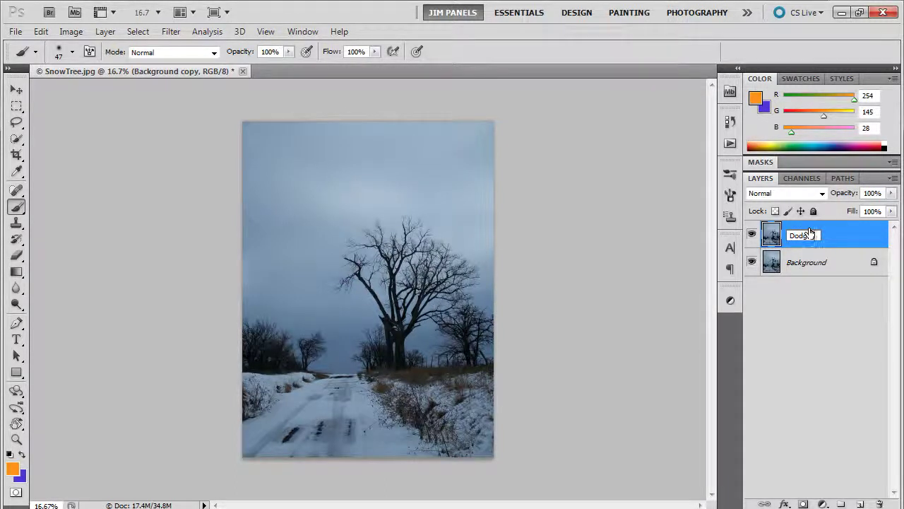
pyautogui.write(' Burn_Sponge')
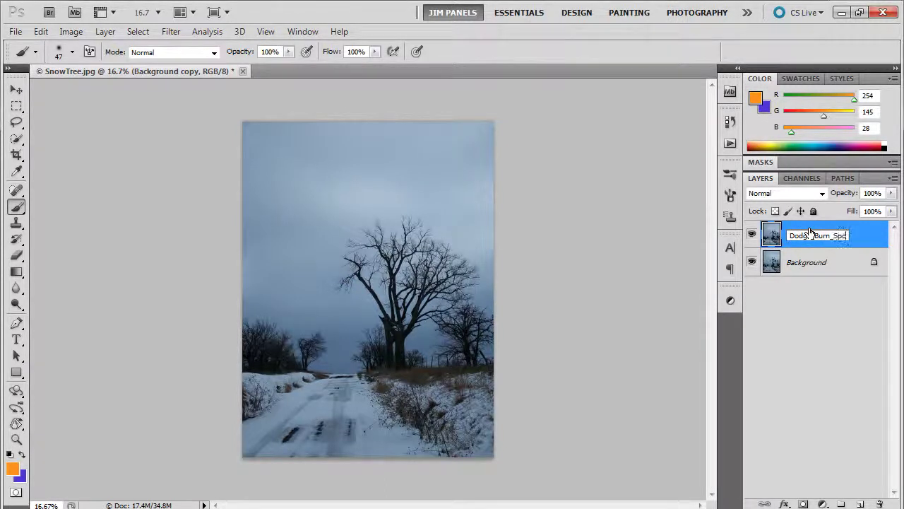
pyautogui.press('Return')
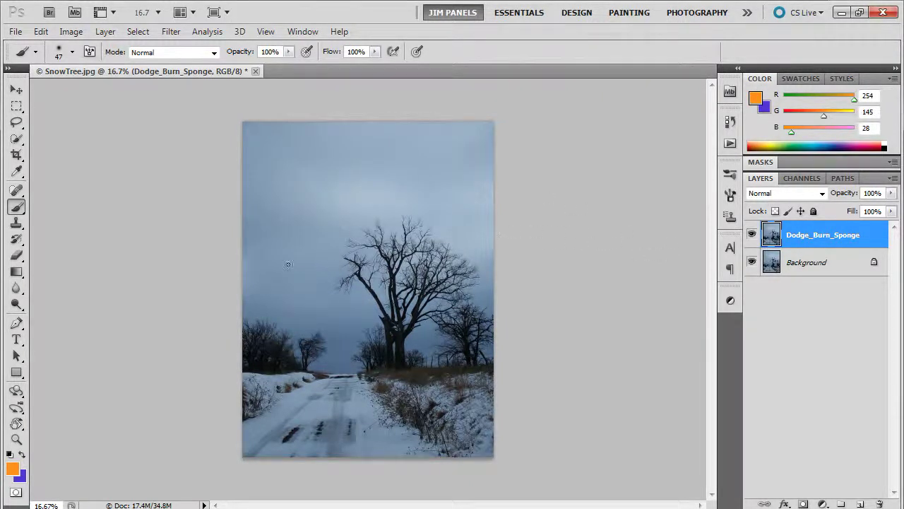
# Step: Activate the Dodge tool and give it a soft round brush with a size of 100 px
pyautogui.click(16, 304)
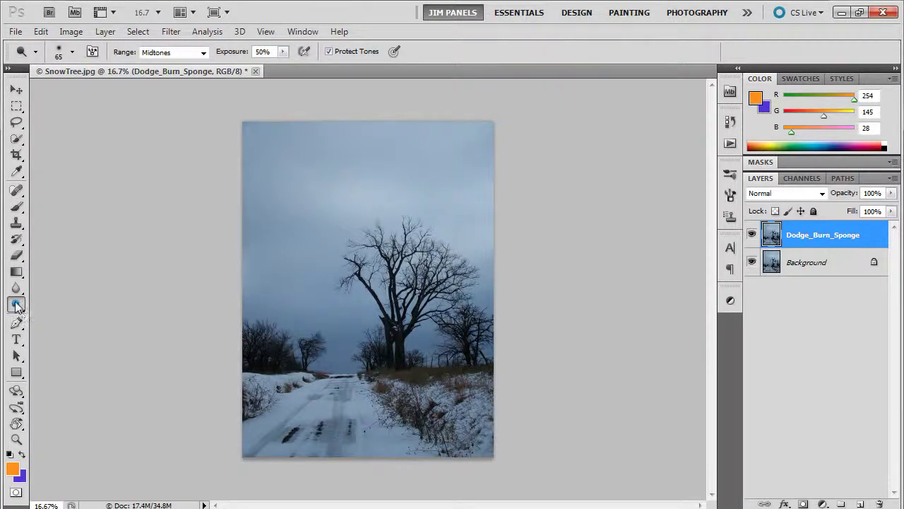
pyautogui.click(17, 304)
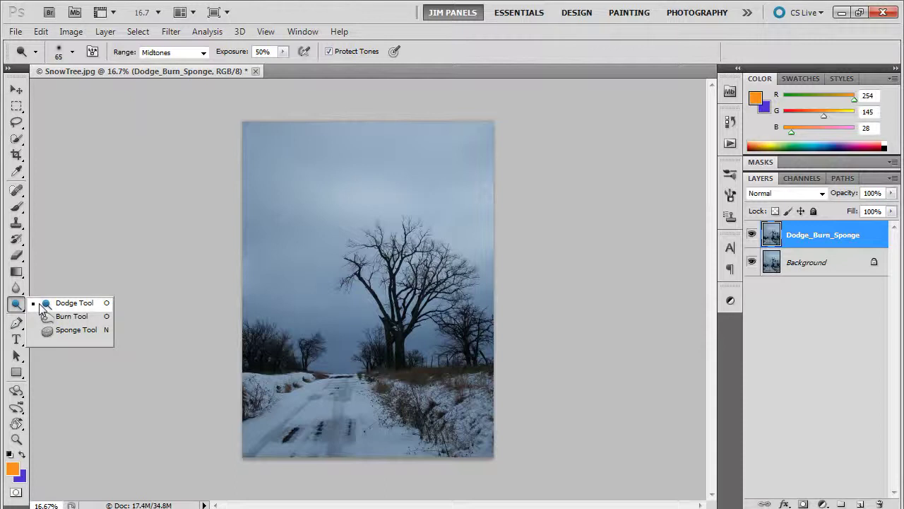
pyautogui.click(41, 303)
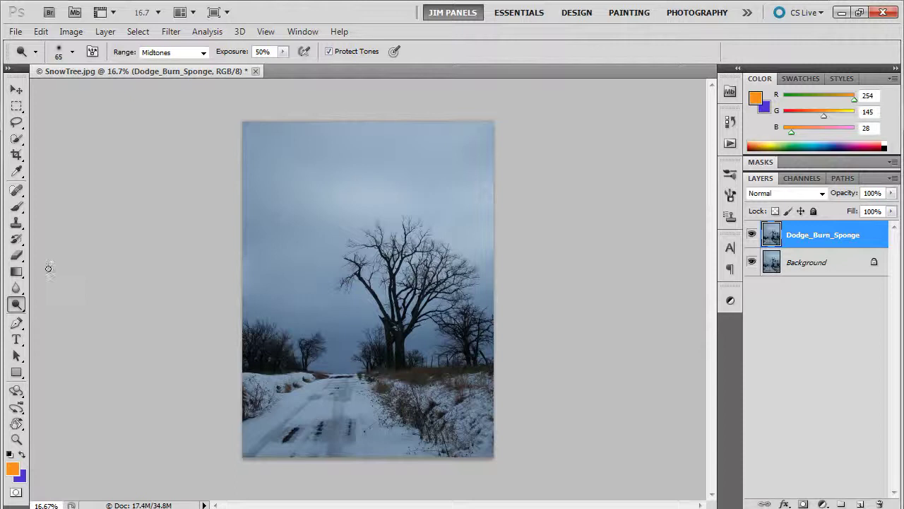
pyautogui.click(72, 54)
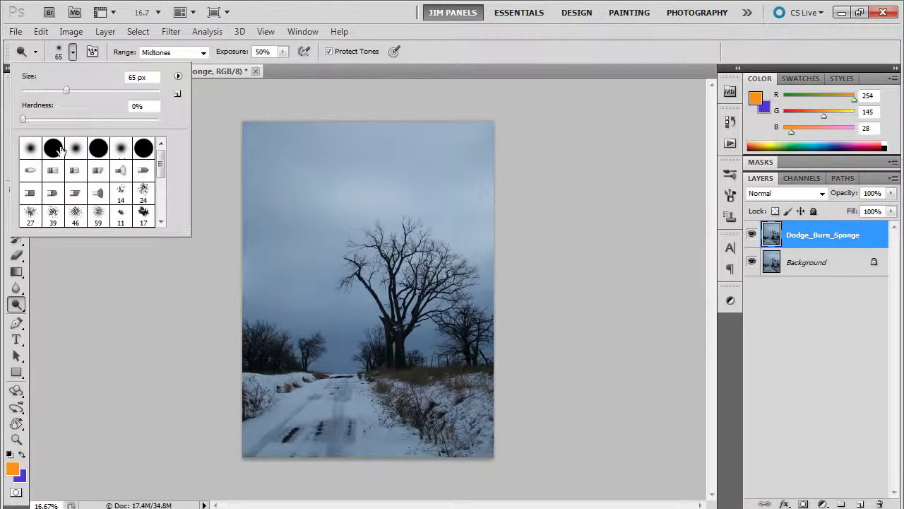
pyautogui.click(121, 149)
pyautogui.moveTo(66, 91); pyautogui.dragTo(90, 90)
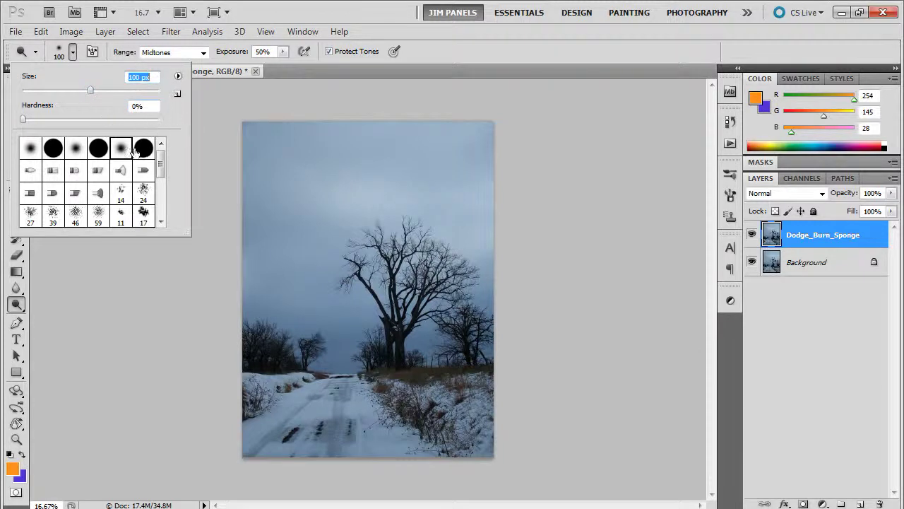
pyautogui.click(116, 47)
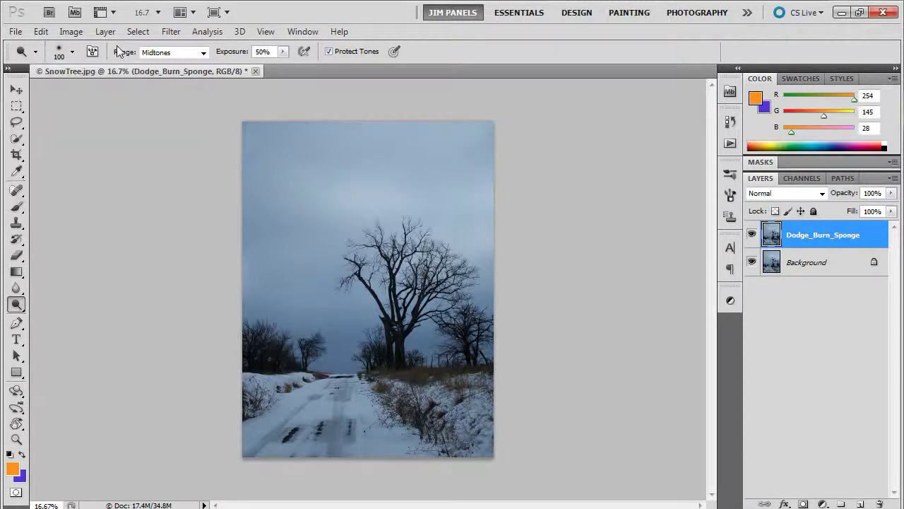
# Step: Set the Dodge range to Highlights and dodge the lower trunk of the large tree on the Dodge_Burn_Sponge layer
pyautogui.click(17, 304)
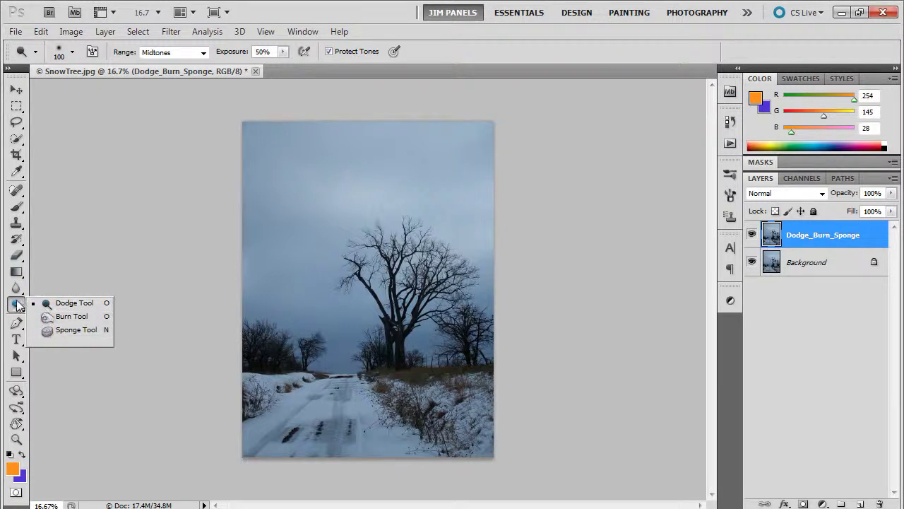
pyautogui.click(115, 54)
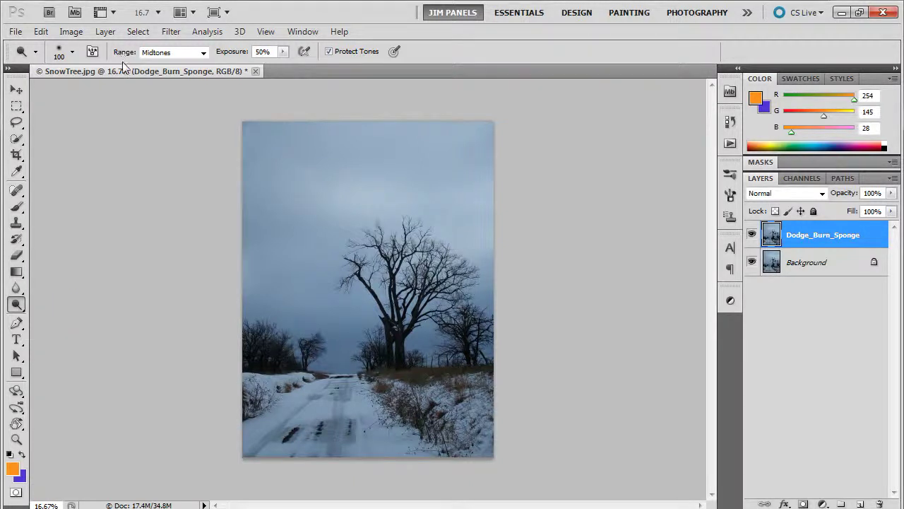
pyautogui.click(174, 54)
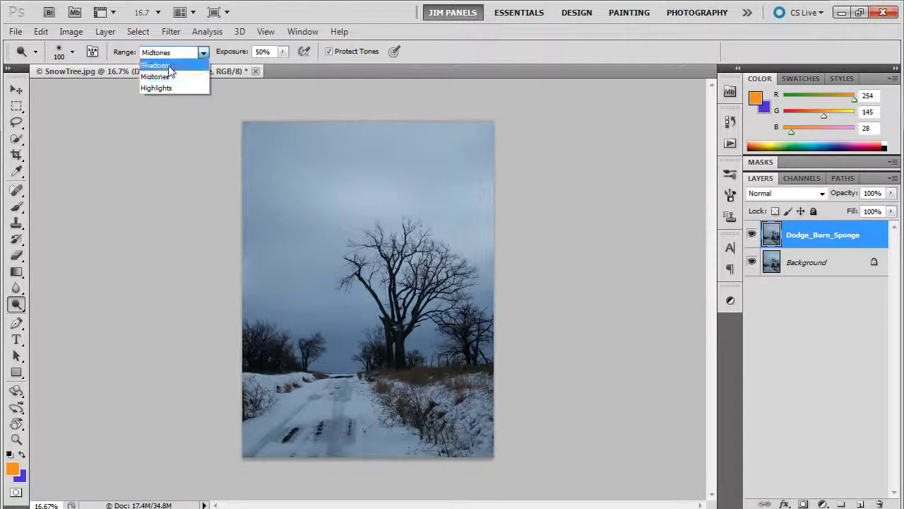
pyautogui.click(170, 65)
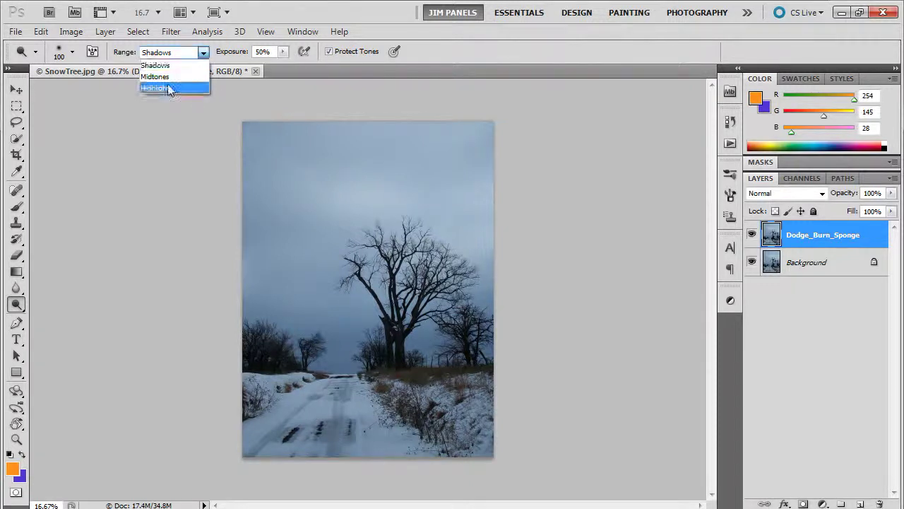
pyautogui.click(167, 88)
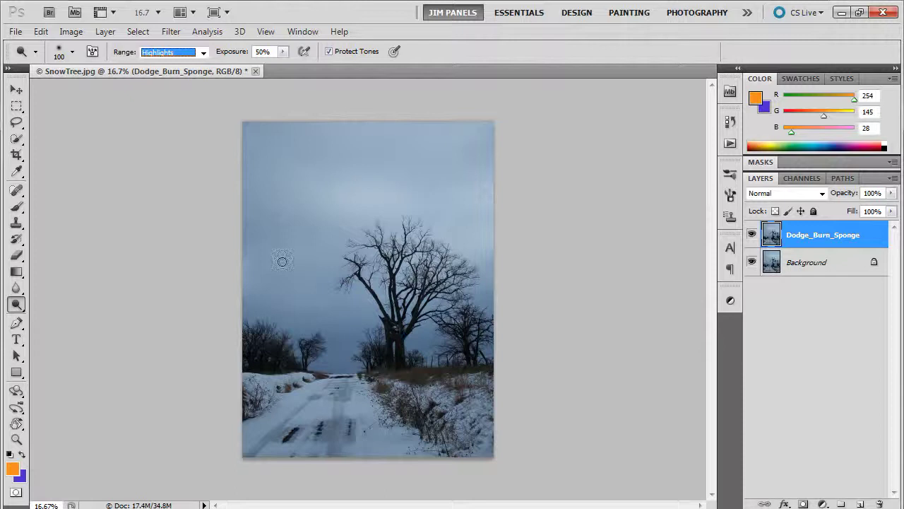
pyautogui.click(16, 440)
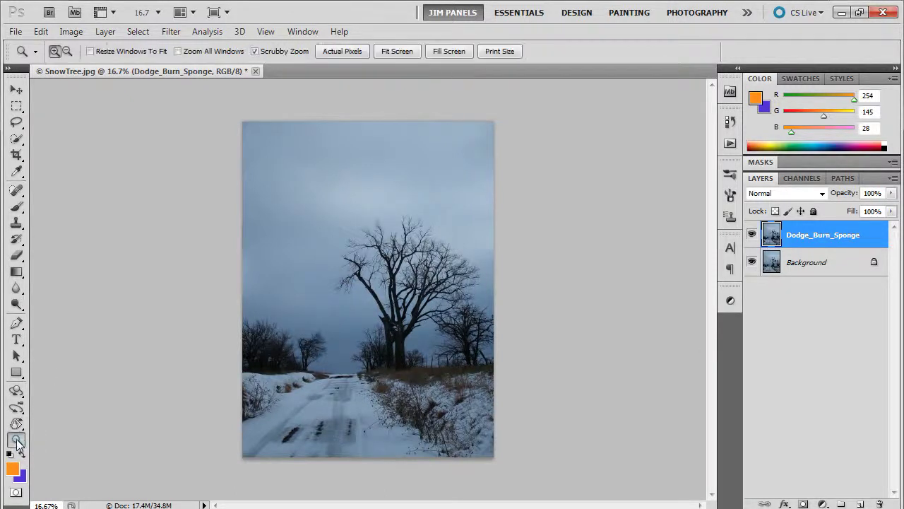
pyautogui.click(405, 292)
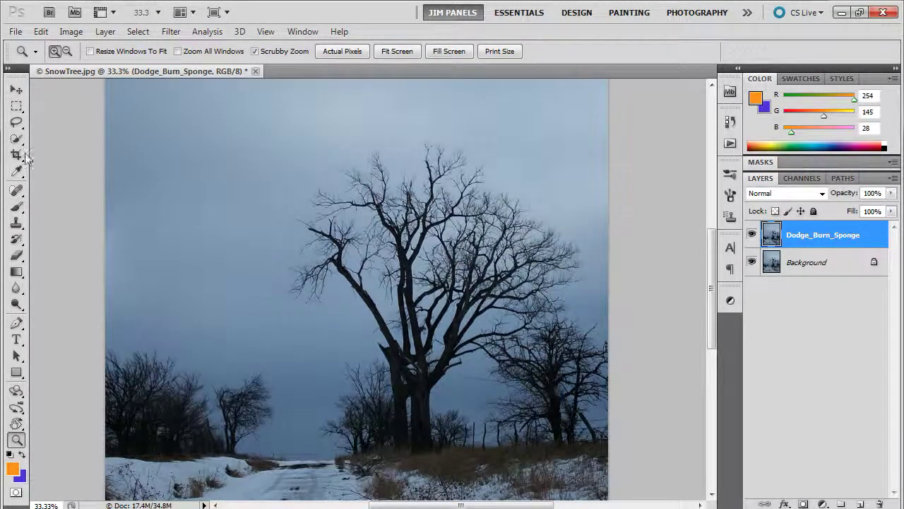
pyautogui.click(17, 304)
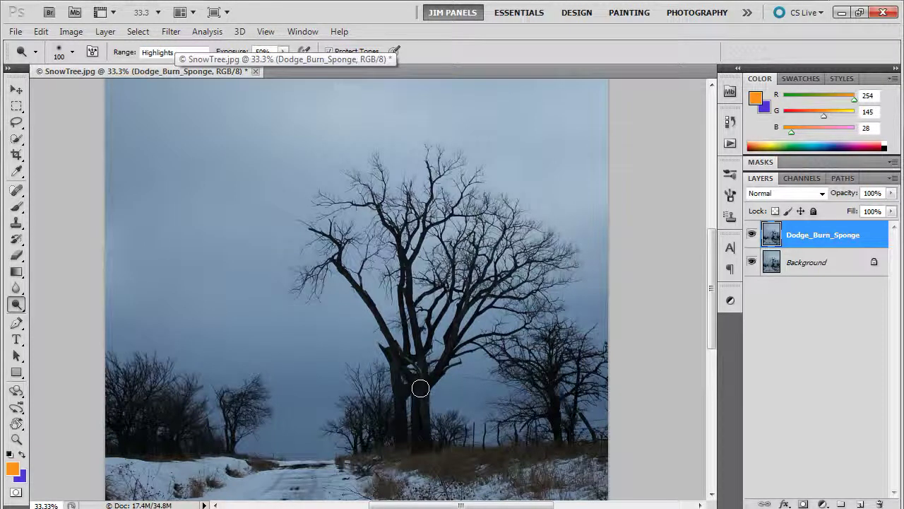
pyautogui.moveTo(420, 401)
pyautogui.mouseDown()
pyautogui.moveTo(424, 422)
pyautogui.moveTo(418, 387)
pyautogui.moveTo(420, 435)
pyautogui.moveTo(417, 382)
pyautogui.moveTo(418, 447)
pyautogui.mouseUp()
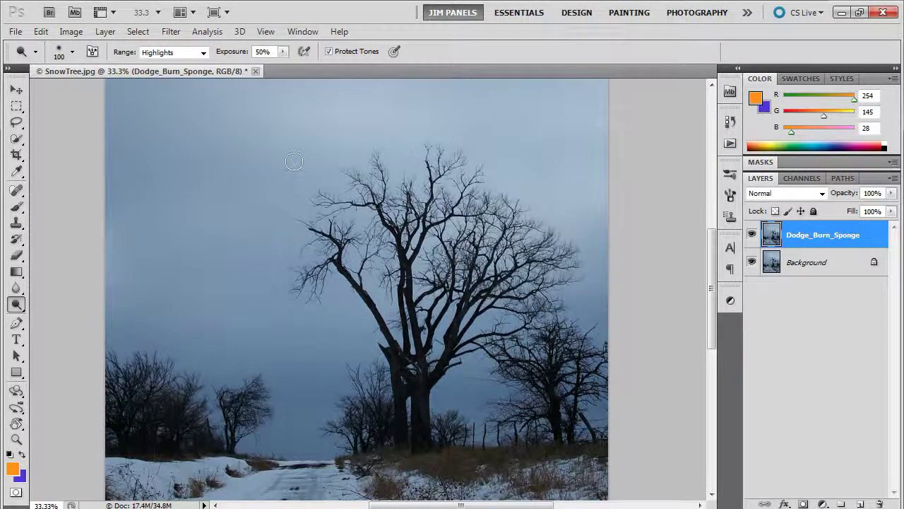
# Step: Set the Dodge range to Shadows and dodge the large tree's trunk
pyautogui.click(202, 52)
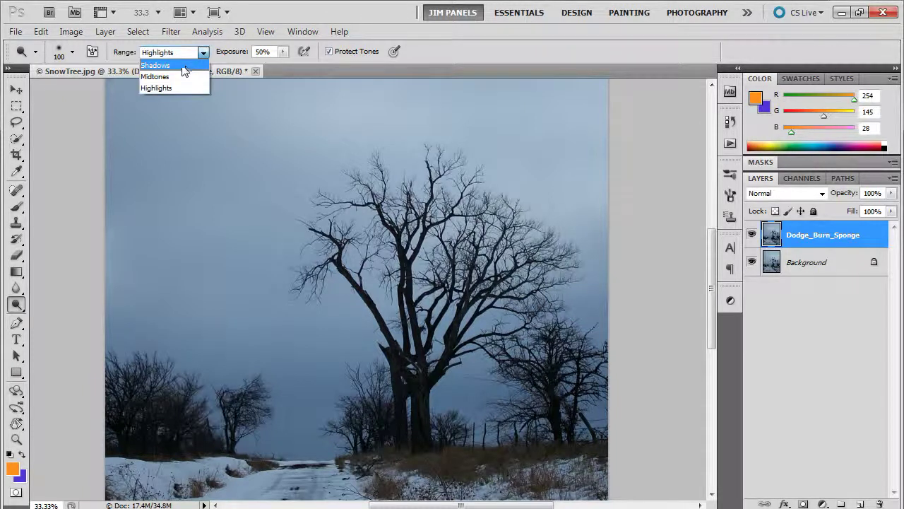
pyautogui.click(183, 66)
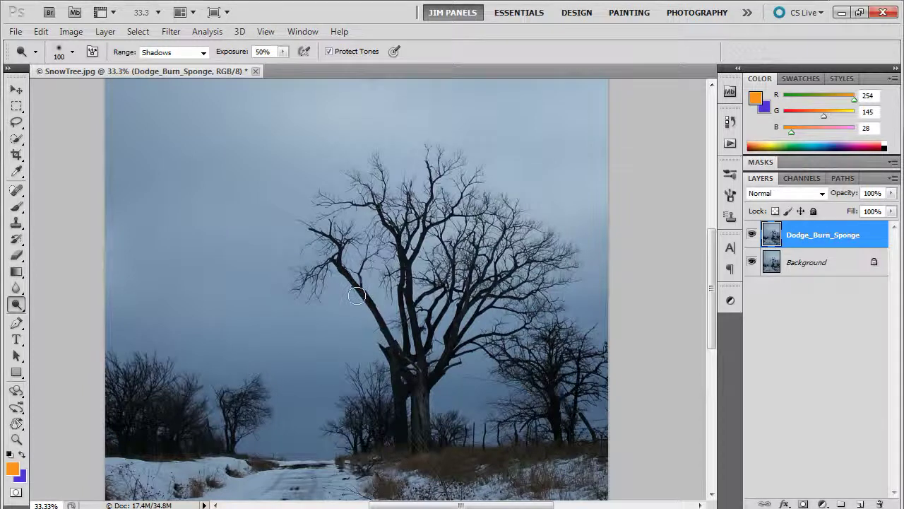
# Step: Undo the last dodging on the large tree's trunk
pyautogui.click(41, 32)
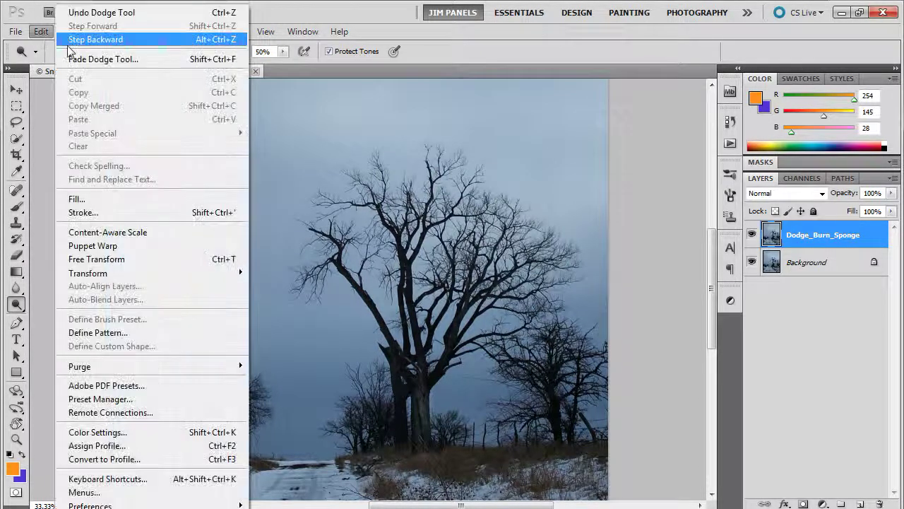
pyautogui.click(103, 40)
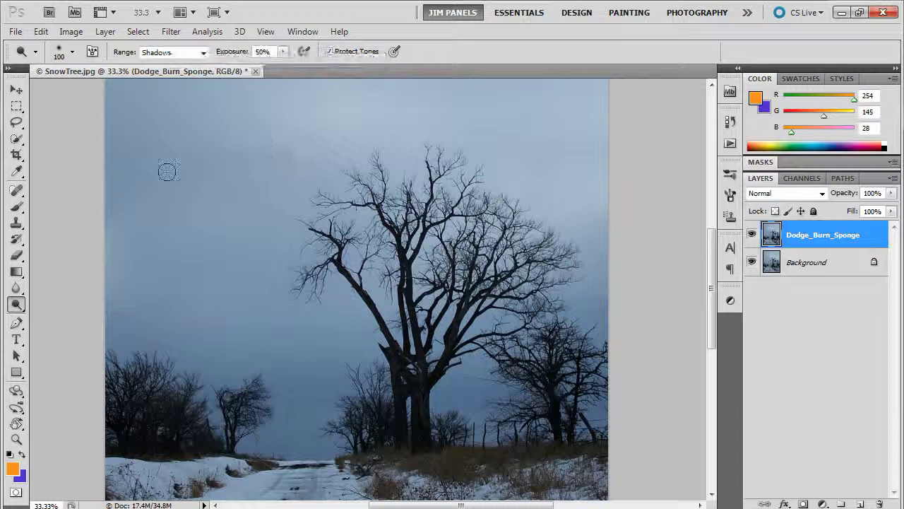
pyautogui.moveTo(168, 172)
pyautogui.mouseDown()
pyautogui.moveTo(194, 171)
pyautogui.moveTo(210, 186)
pyautogui.mouseUp()
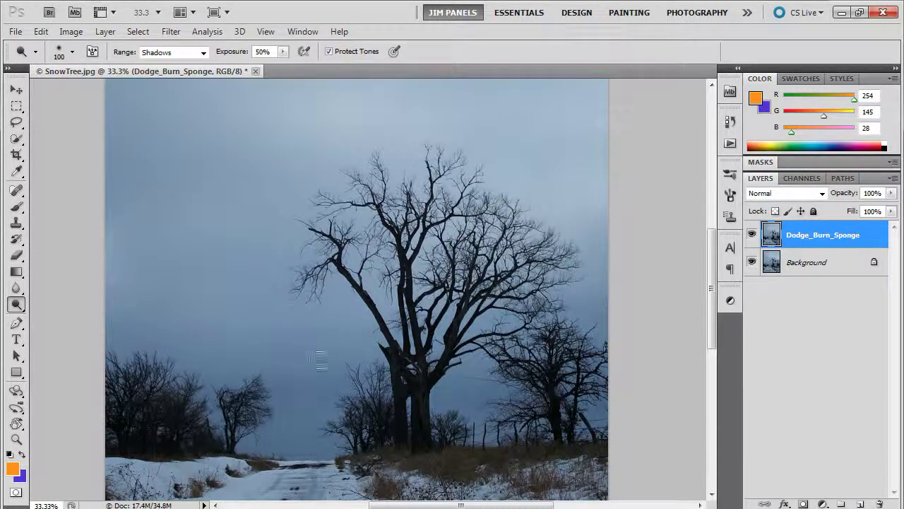
# Step: Set the Dodge tool's range to Highlights for working on the snowy road
pyautogui.moveTo(287, 358); pyautogui.dragTo(308, 232)
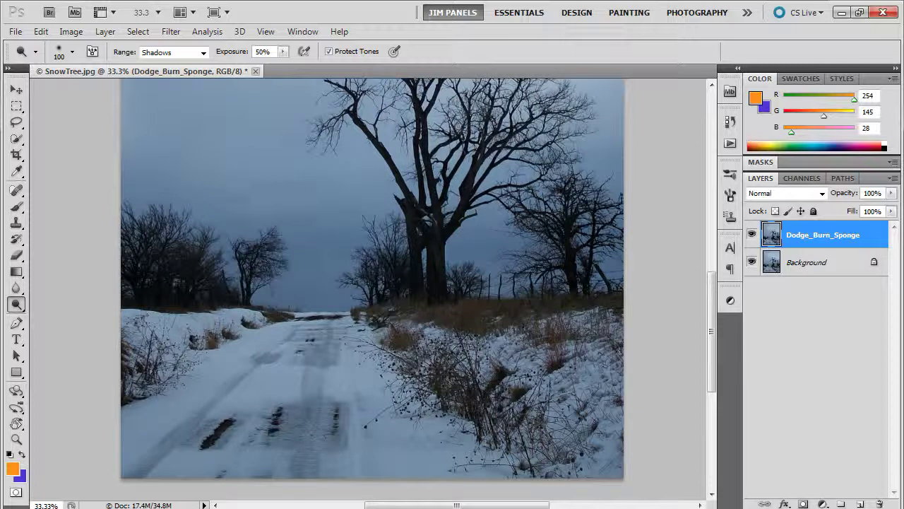
pyautogui.click(203, 54)
pyautogui.click(191, 87)
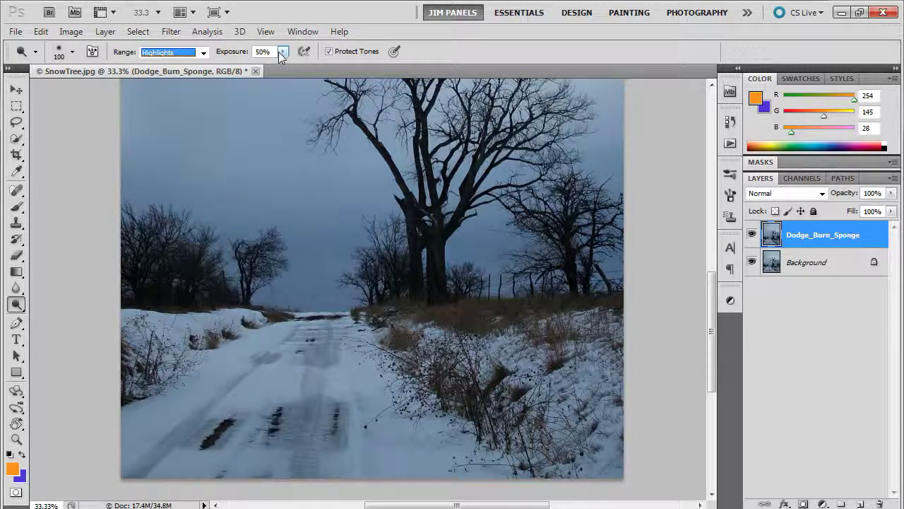
# Step: Try a dodge stroke at 98% exposure on the snowy road's foreground and undo it
pyautogui.click(281, 53)
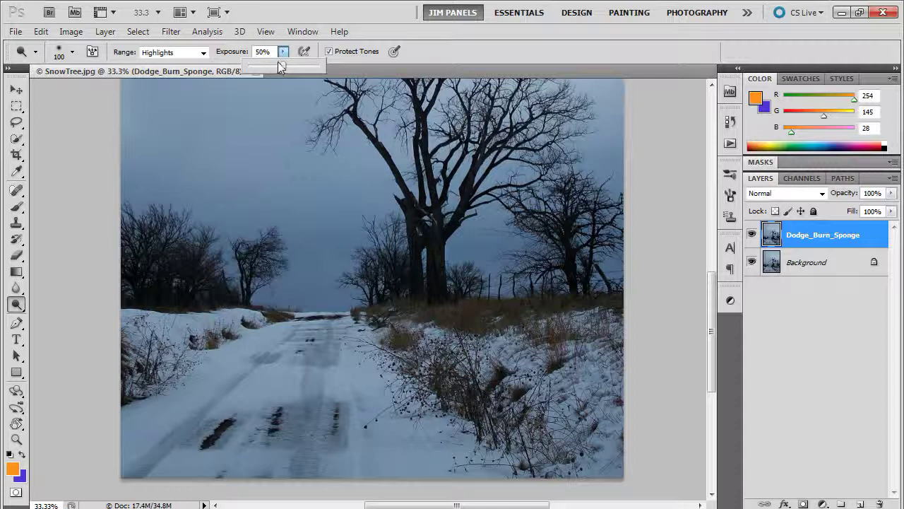
pyautogui.moveTo(281, 67); pyautogui.dragTo(318, 73)
pyautogui.moveTo(377, 423); pyautogui.dragTo(424, 496)
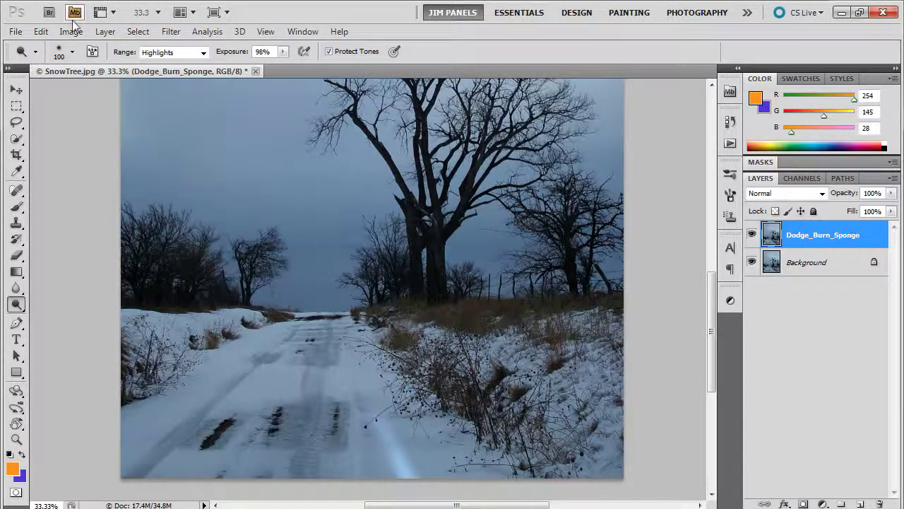
pyautogui.click(41, 31)
pyautogui.click(57, 36)
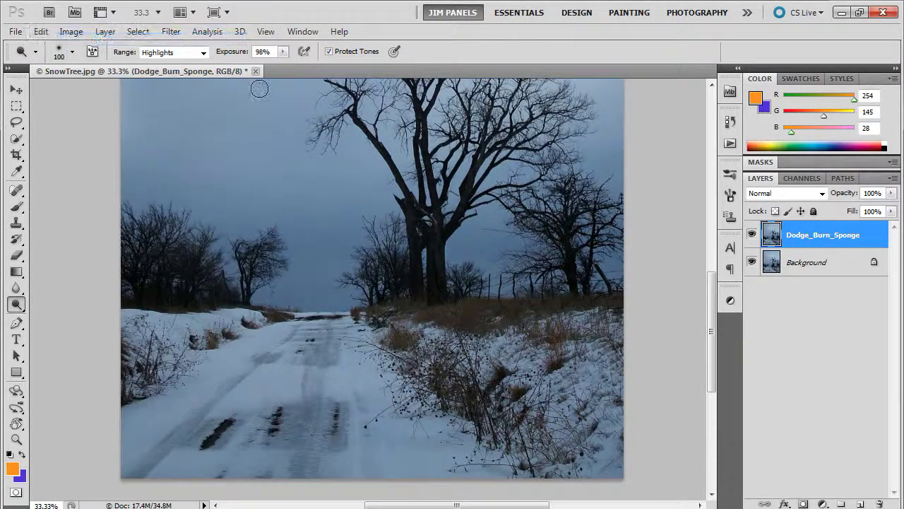
# Step: Lower the Dodge exposure to 31% and brighten the snow across the road's foreground and between the tire tracks
pyautogui.click(282, 51)
pyautogui.moveTo(282, 65); pyautogui.dragTo(236, 66)
pyautogui.click(372, 448)
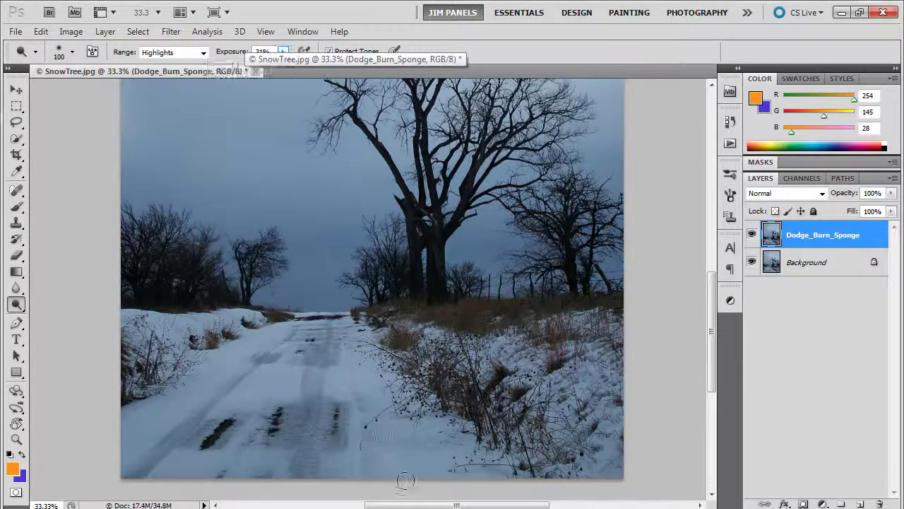
pyautogui.moveTo(407, 483); pyautogui.dragTo(384, 449)
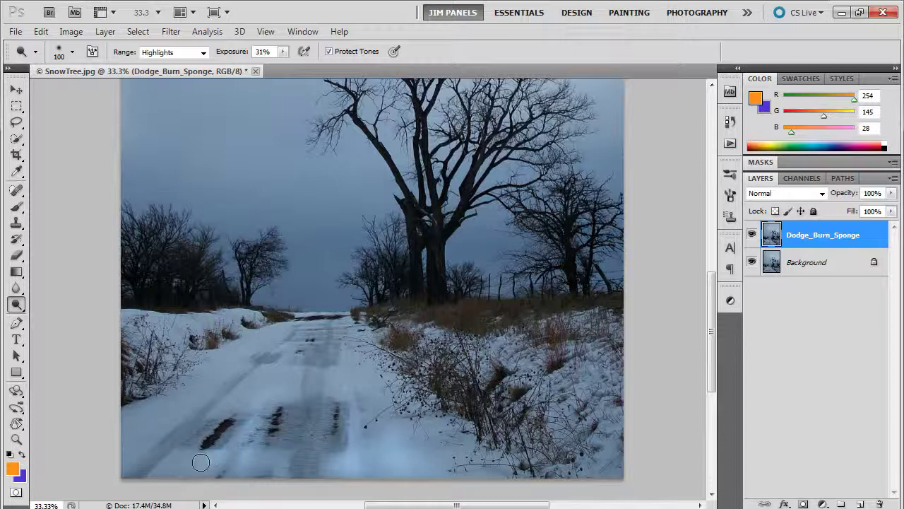
pyautogui.moveTo(216, 466)
pyautogui.mouseDown()
pyautogui.moveTo(174, 480)
pyautogui.moveTo(168, 472)
pyautogui.moveTo(173, 490)
pyautogui.moveTo(175, 460)
pyautogui.moveTo(151, 487)
pyautogui.moveTo(166, 469)
pyautogui.moveTo(233, 457)
pyautogui.moveTo(182, 482)
pyautogui.moveTo(147, 479)
pyautogui.moveTo(226, 481)
pyautogui.moveTo(180, 469)
pyautogui.moveTo(254, 464)
pyautogui.moveTo(175, 460)
pyautogui.moveTo(241, 435)
pyautogui.moveTo(220, 457)
pyautogui.moveTo(215, 438)
pyautogui.moveTo(255, 420)
pyautogui.moveTo(238, 428)
pyautogui.moveTo(245, 396)
pyautogui.moveTo(235, 400)
pyautogui.moveTo(294, 376)
pyautogui.moveTo(236, 390)
pyautogui.moveTo(243, 393)
pyautogui.moveTo(249, 380)
pyautogui.moveTo(250, 399)
pyautogui.moveTo(281, 400)
pyautogui.moveTo(343, 341)
pyautogui.moveTo(346, 388)
pyautogui.moveTo(350, 351)
pyautogui.moveTo(380, 451)
pyautogui.moveTo(390, 459)
pyautogui.moveTo(362, 366)
pyautogui.moveTo(420, 468)
pyautogui.moveTo(391, 435)
pyautogui.mouseUp()
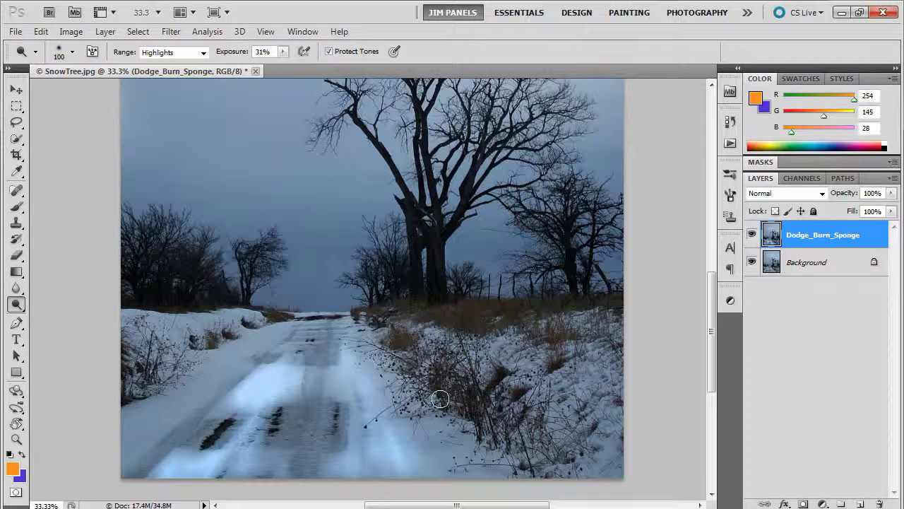
pyautogui.moveTo(403, 414)
pyautogui.mouseDown()
pyautogui.moveTo(419, 468)
pyautogui.moveTo(445, 483)
pyautogui.moveTo(440, 457)
pyautogui.moveTo(458, 476)
pyautogui.moveTo(446, 491)
pyautogui.moveTo(434, 484)
pyautogui.moveTo(421, 491)
pyautogui.moveTo(430, 494)
pyautogui.moveTo(399, 449)
pyautogui.moveTo(376, 491)
pyautogui.moveTo(381, 450)
pyautogui.moveTo(390, 486)
pyautogui.moveTo(389, 446)
pyautogui.moveTo(362, 456)
pyautogui.moveTo(332, 472)
pyautogui.mouseUp()
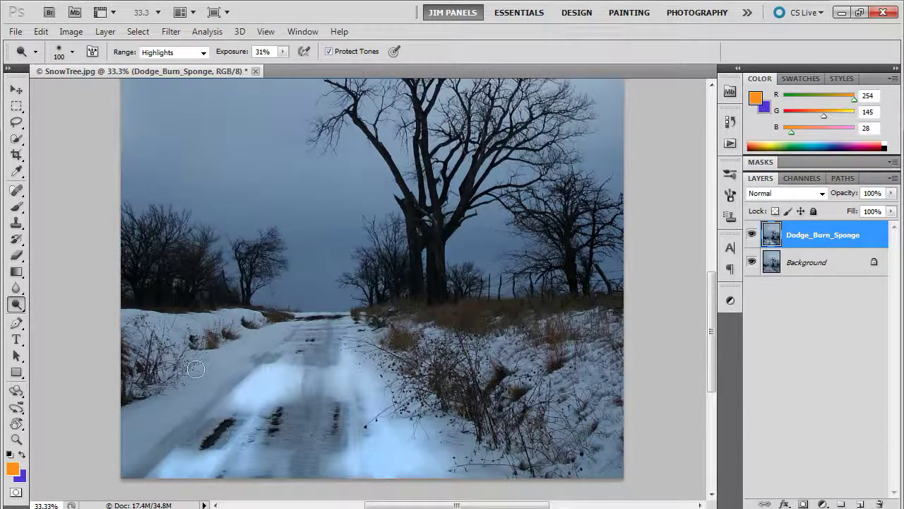
# Step: Enlarge the Dodge brush to 187 px and brighten the rest of the snowy road, including its edge and far end
pyautogui.click(71, 52)
pyautogui.moveTo(90, 92); pyautogui.dragTo(117, 97)
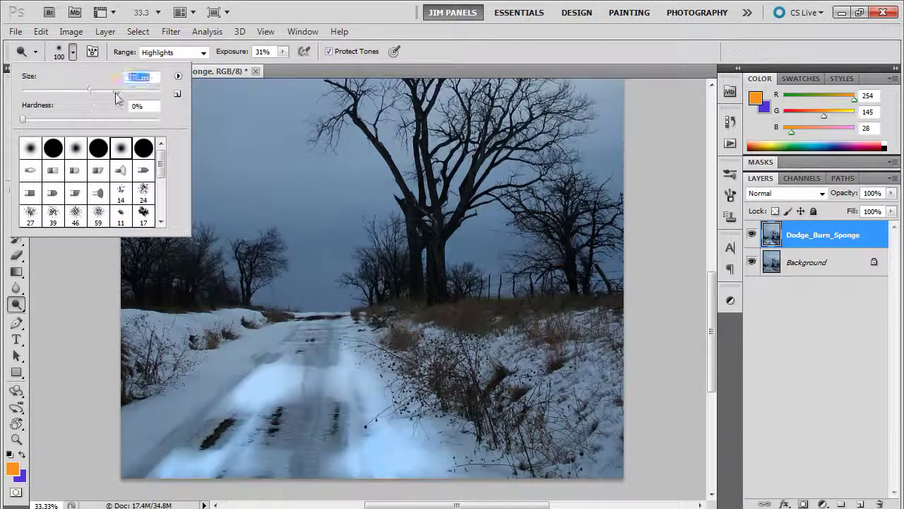
pyautogui.moveTo(144, 438)
pyautogui.mouseDown()
pyautogui.moveTo(272, 346)
pyautogui.moveTo(141, 440)
pyautogui.mouseUp()
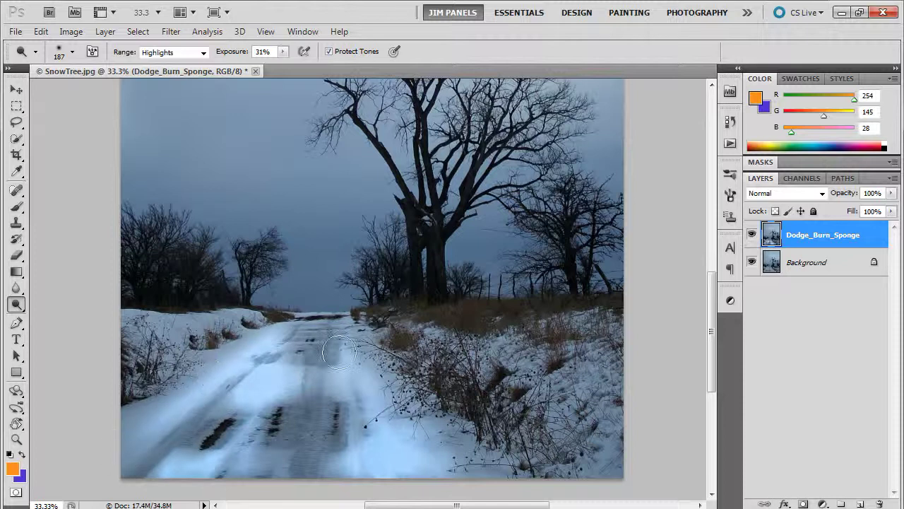
pyautogui.moveTo(329, 329); pyautogui.dragTo(315, 426)
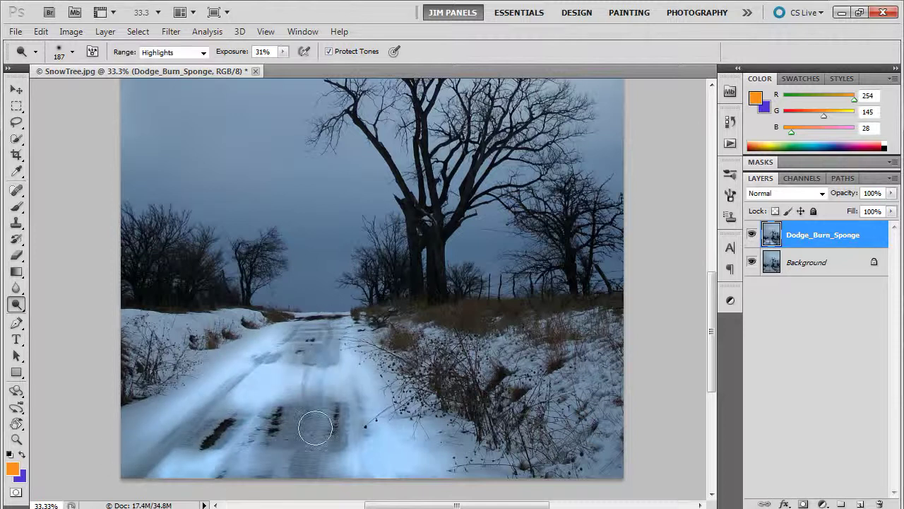
pyautogui.moveTo(255, 452)
pyautogui.mouseDown()
pyautogui.moveTo(262, 463)
pyautogui.moveTo(254, 467)
pyautogui.moveTo(214, 454)
pyautogui.moveTo(222, 399)
pyautogui.mouseUp()
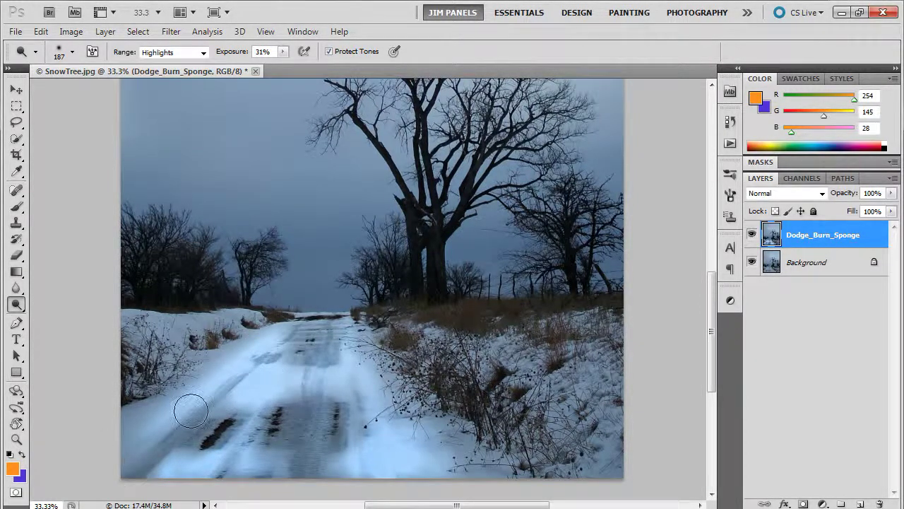
# Step: Activate the Sponge tool, set its mode to Saturate and its brush size to 195 px
pyautogui.click(18, 305)
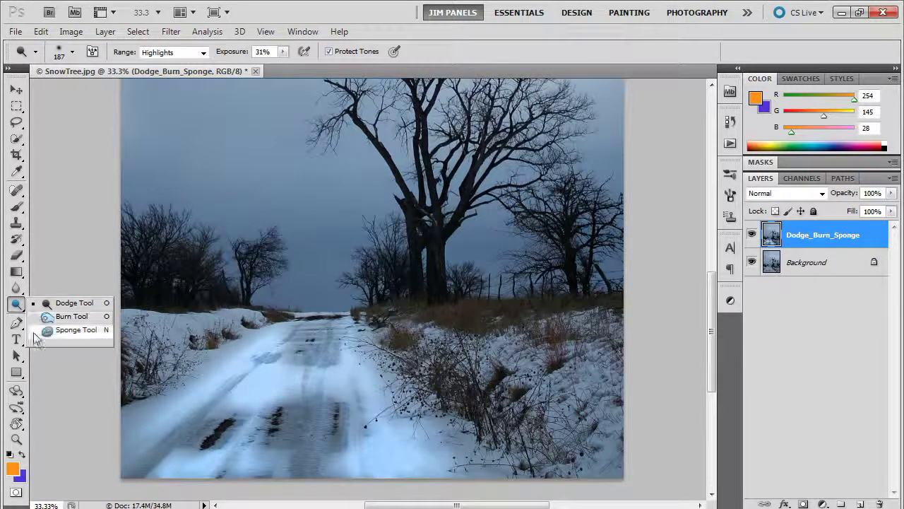
pyautogui.click(36, 333)
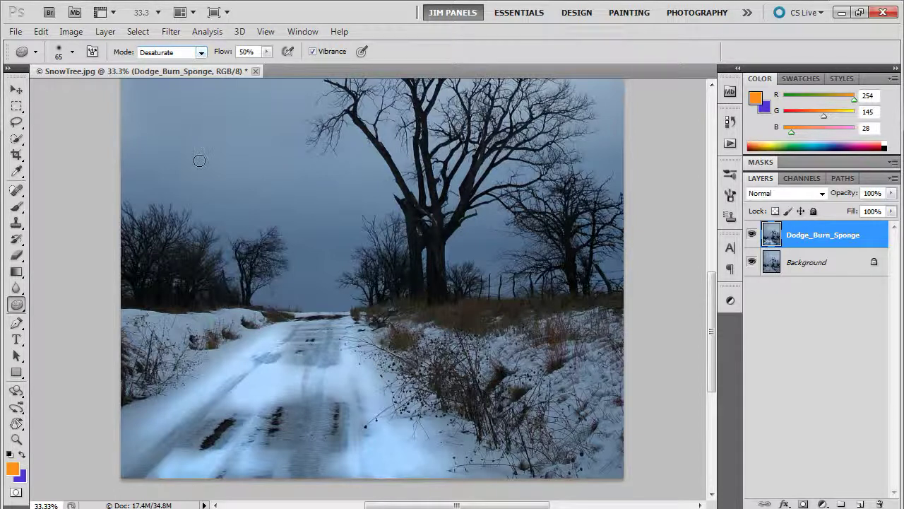
pyautogui.moveTo(252, 364)
pyautogui.mouseDown()
pyautogui.moveTo(261, 374)
pyautogui.moveTo(231, 357)
pyautogui.mouseUp()
pyautogui.click(198, 52)
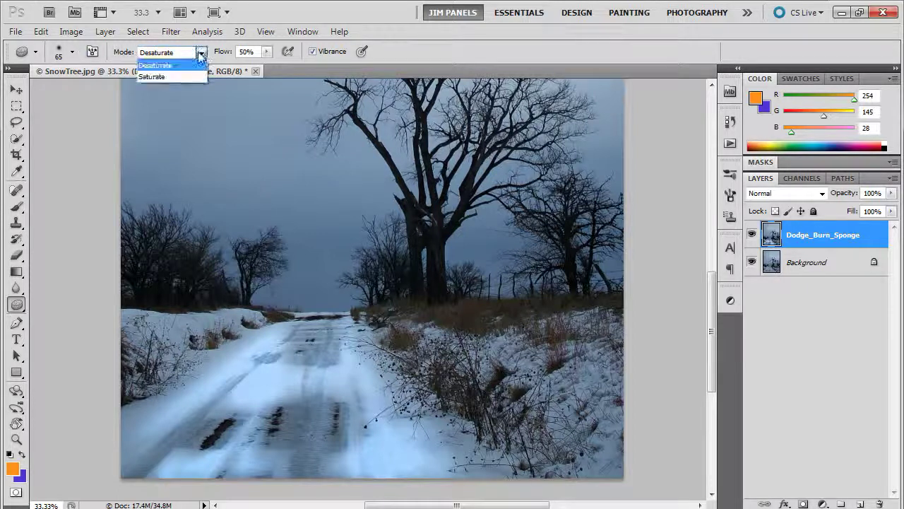
pyautogui.click(167, 75)
pyautogui.click(72, 52)
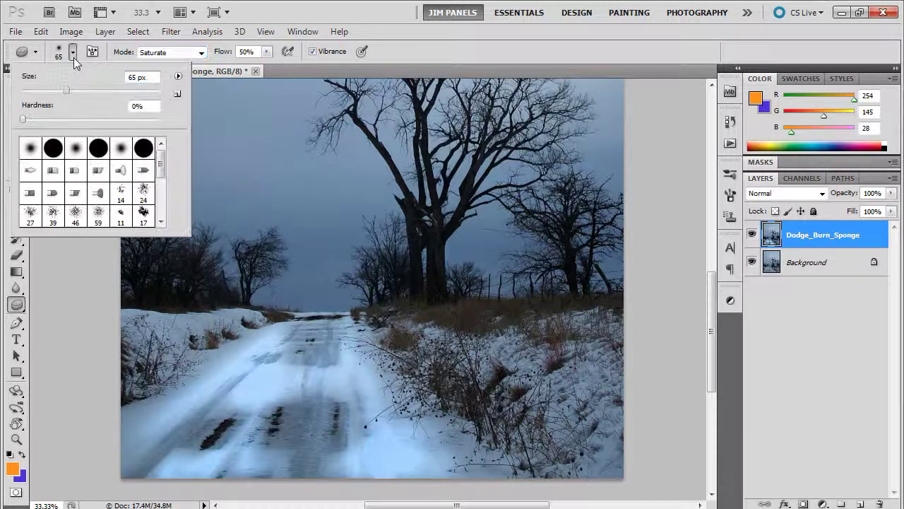
pyautogui.click(123, 90)
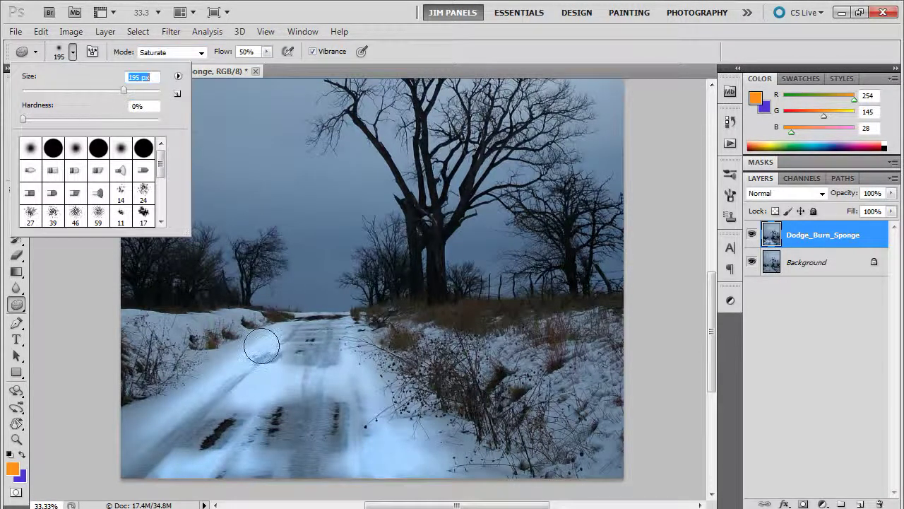
# Step: Try saturating the brightened snow on the road with the Sponge tool and undo it
pyautogui.moveTo(252, 387); pyautogui.dragTo(250, 437)
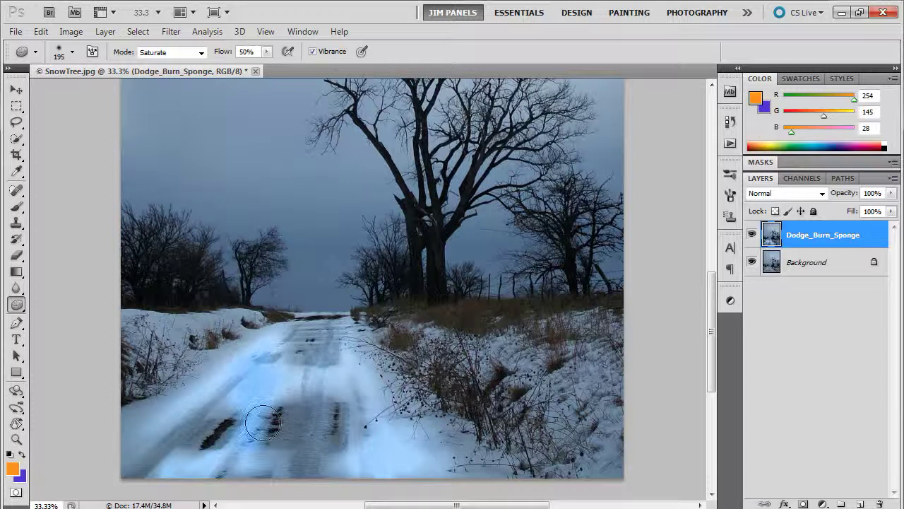
pyautogui.moveTo(264, 422)
pyautogui.mouseDown()
pyautogui.moveTo(274, 357)
pyautogui.moveTo(245, 448)
pyautogui.moveTo(260, 406)
pyautogui.mouseUp()
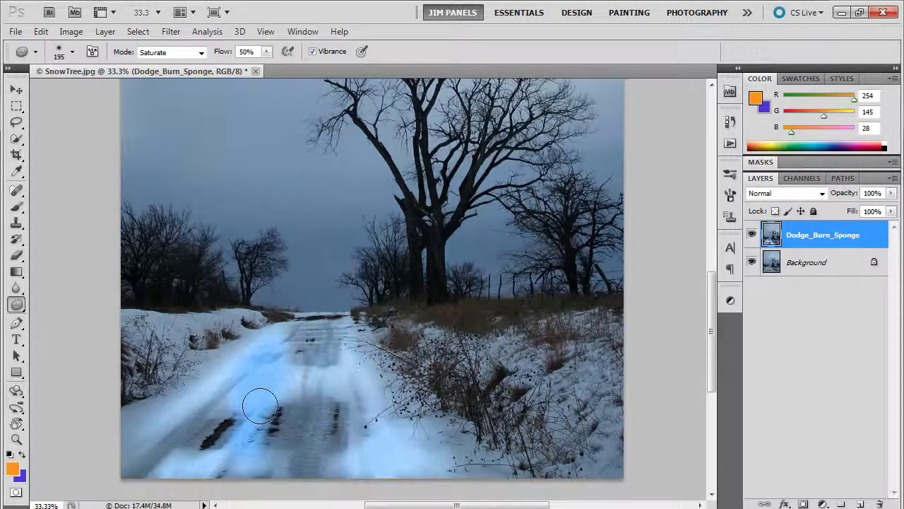
pyautogui.hotkey('ctrl', 'z')
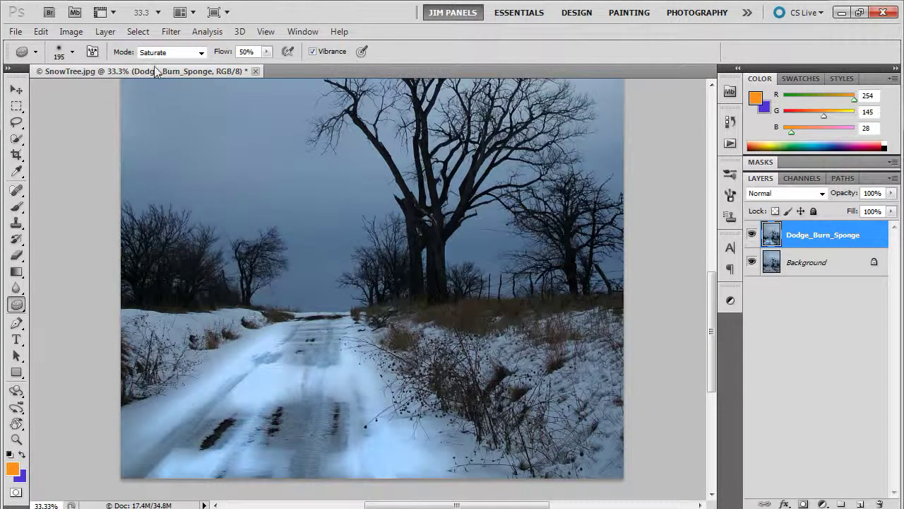
# Step: Set the Sponge mode to Desaturate and remove the blue tint from the snow along the road
pyautogui.click(197, 53)
pyautogui.click(185, 65)
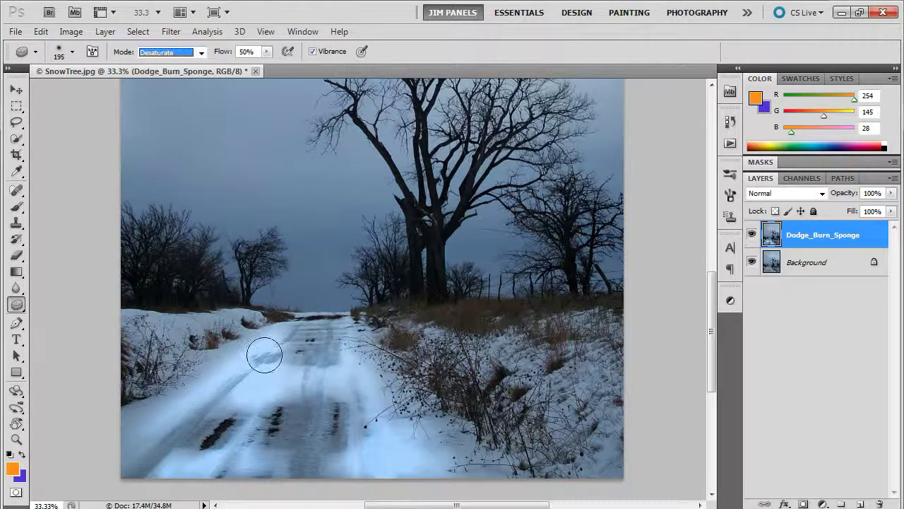
pyautogui.moveTo(224, 387)
pyautogui.mouseDown()
pyautogui.moveTo(162, 432)
pyautogui.moveTo(260, 344)
pyautogui.moveTo(203, 383)
pyautogui.moveTo(272, 358)
pyautogui.moveTo(241, 400)
pyautogui.moveTo(274, 353)
pyautogui.moveTo(199, 451)
pyautogui.mouseUp()
pyautogui.moveTo(175, 481)
pyautogui.mouseDown()
pyautogui.moveTo(181, 461)
pyautogui.moveTo(253, 458)
pyautogui.moveTo(270, 375)
pyautogui.moveTo(249, 433)
pyautogui.moveTo(279, 385)
pyautogui.moveTo(332, 370)
pyautogui.moveTo(242, 353)
pyautogui.moveTo(259, 328)
pyautogui.mouseUp()
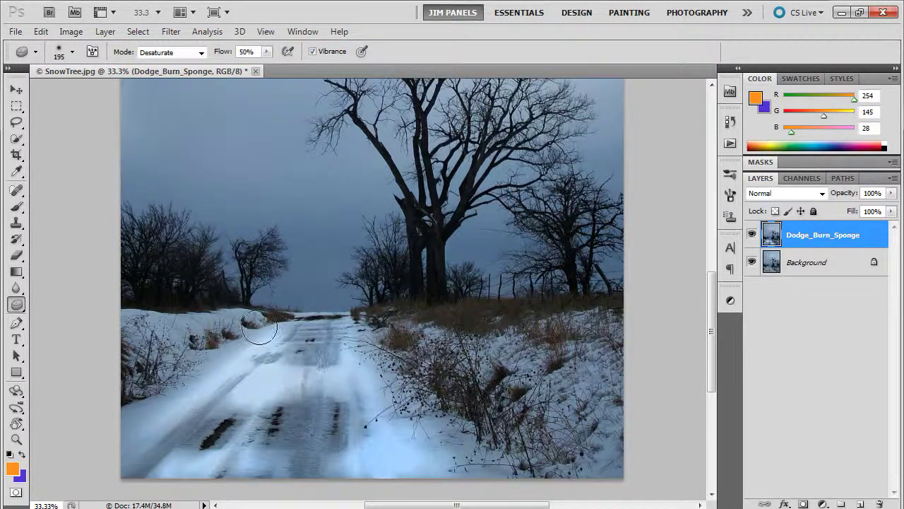
pyautogui.moveTo(353, 360)
pyautogui.mouseDown()
pyautogui.moveTo(369, 409)
pyautogui.moveTo(410, 445)
pyautogui.moveTo(388, 479)
pyautogui.moveTo(361, 490)
pyautogui.moveTo(339, 401)
pyautogui.mouseUp()
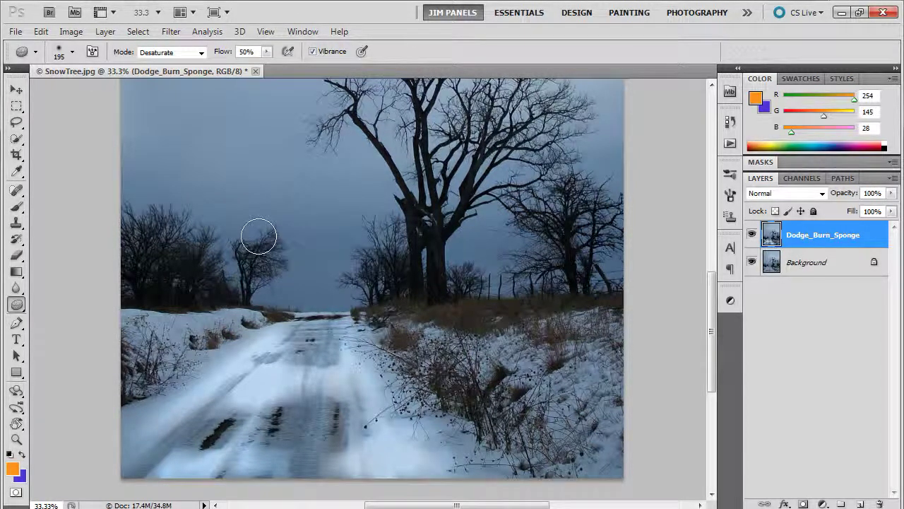
# Step: Return to the Dodge tool with a 473 px brush and brighten the sky above and around the large tree
pyautogui.press('space')
pyautogui.moveTo(289, 161)
pyautogui.mouseDown()
pyautogui.moveTo(296, 250)
pyautogui.moveTo(279, 346)
pyautogui.mouseUp()
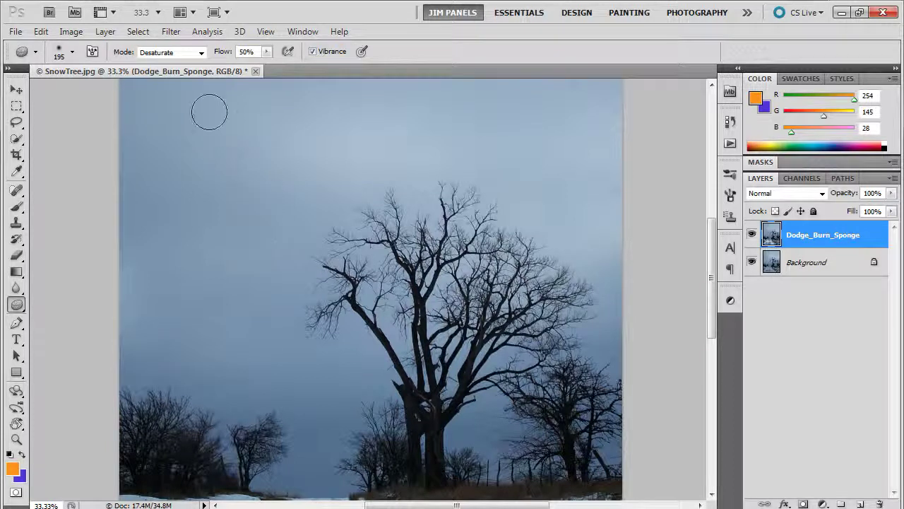
pyautogui.click(72, 52)
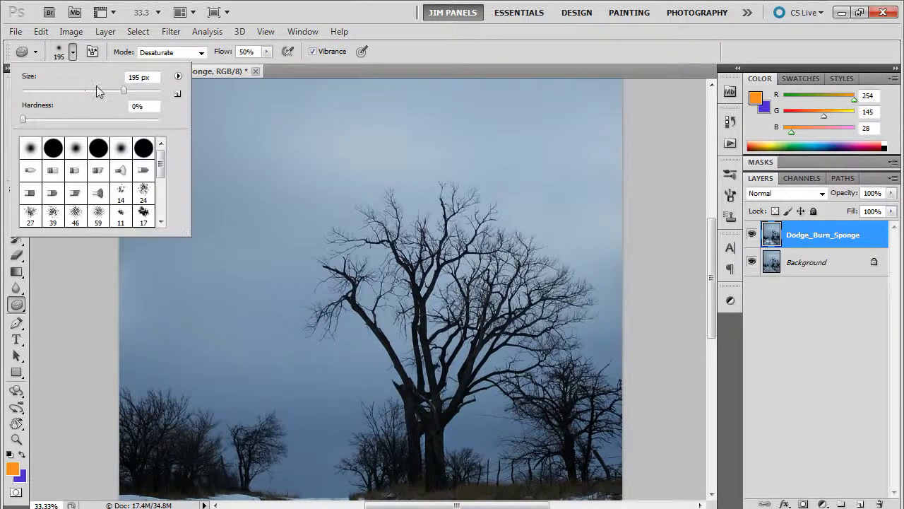
pyautogui.click(16, 304)
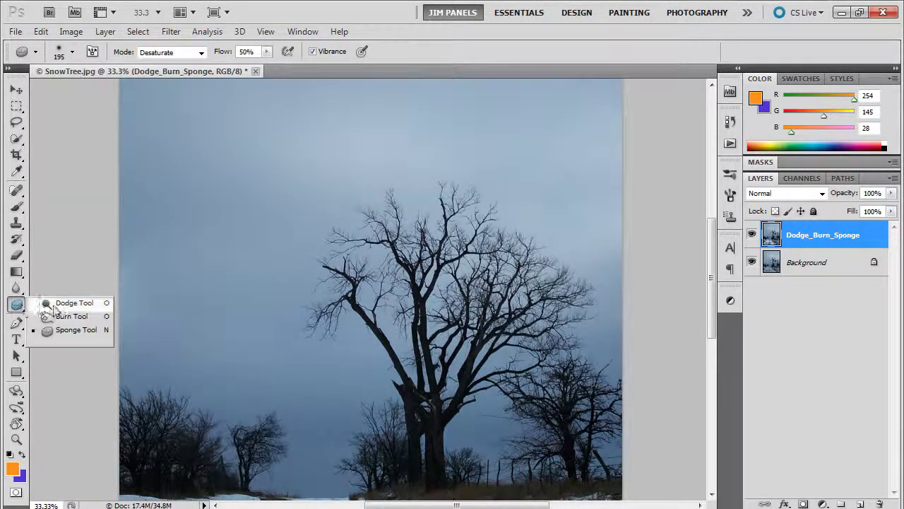
pyautogui.click(56, 304)
pyautogui.click(73, 52)
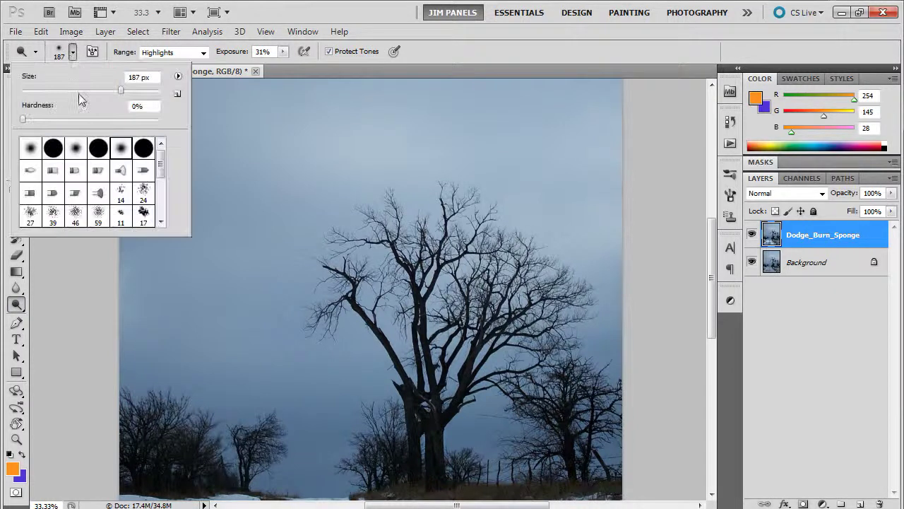
pyautogui.moveTo(136, 94); pyautogui.dragTo(145, 91)
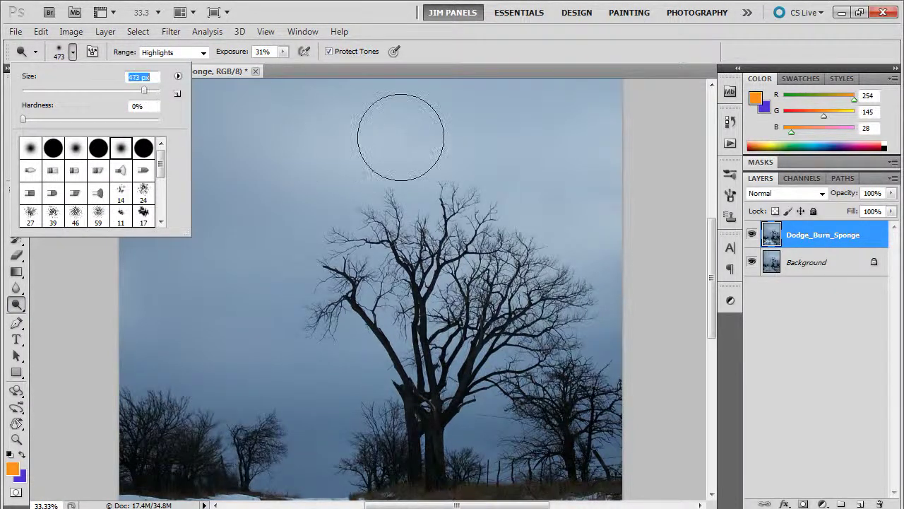
pyautogui.moveTo(573, 128)
pyautogui.mouseDown()
pyautogui.moveTo(474, 113)
pyautogui.moveTo(202, 183)
pyautogui.moveTo(315, 151)
pyautogui.moveTo(538, 175)
pyautogui.moveTo(558, 153)
pyautogui.moveTo(492, 136)
pyautogui.moveTo(258, 157)
pyautogui.moveTo(163, 202)
pyautogui.moveTo(511, 132)
pyautogui.moveTo(554, 139)
pyautogui.moveTo(518, 149)
pyautogui.mouseUp()
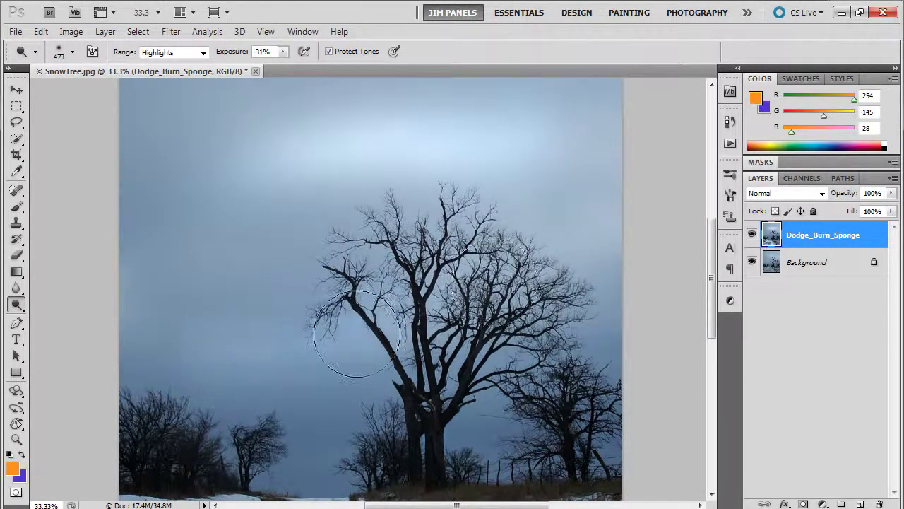
pyautogui.moveTo(605, 238)
pyautogui.mouseDown()
pyautogui.moveTo(271, 352)
pyautogui.moveTo(146, 367)
pyautogui.moveTo(183, 333)
pyautogui.moveTo(514, 213)
pyautogui.moveTo(521, 190)
pyautogui.moveTo(371, 248)
pyautogui.moveTo(35, 333)
pyautogui.moveTo(100, 297)
pyautogui.moveTo(548, 188)
pyautogui.moveTo(643, 149)
pyautogui.moveTo(366, 142)
pyautogui.moveTo(529, 118)
pyautogui.moveTo(596, 140)
pyautogui.moveTo(515, 120)
pyautogui.moveTo(65, 141)
pyautogui.moveTo(576, 141)
pyautogui.moveTo(629, 116)
pyautogui.moveTo(53, 136)
pyautogui.moveTo(147, 146)
pyautogui.moveTo(400, 204)
pyautogui.moveTo(114, 210)
pyautogui.mouseUp()
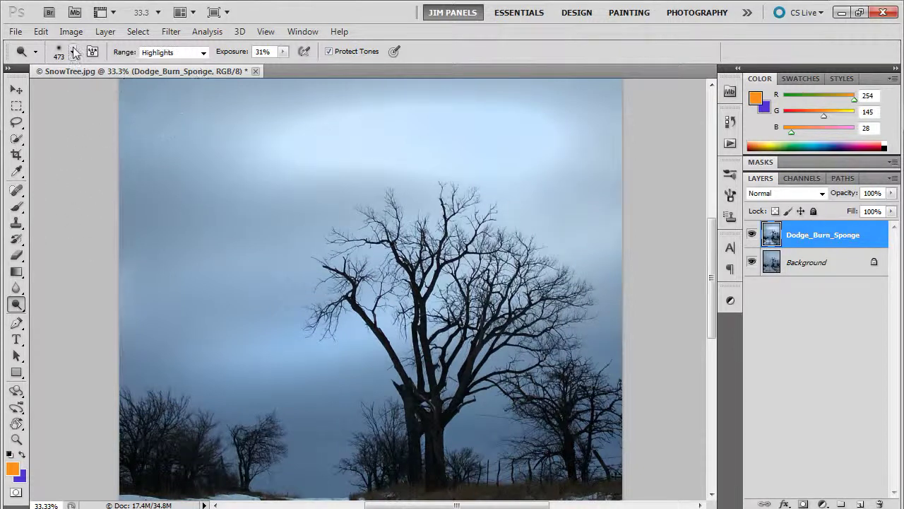
# Step: Switch to the Sponge tool in Desaturate mode with a 442 px brush and desaturate the brightened sky above the large tree
pyautogui.moveTo(17, 308); pyautogui.dragTo(61, 329)
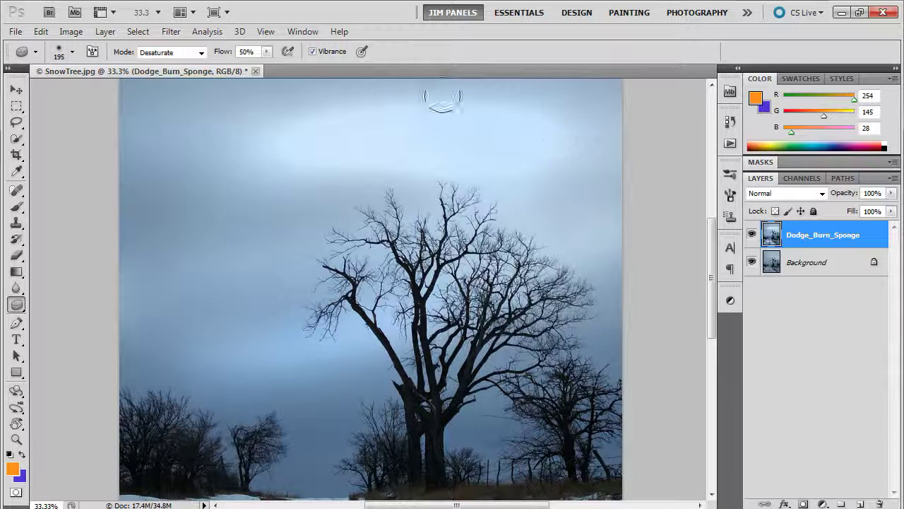
pyautogui.click(72, 52)
pyautogui.click(130, 90)
pyautogui.moveTo(131, 90); pyautogui.dragTo(143, 91)
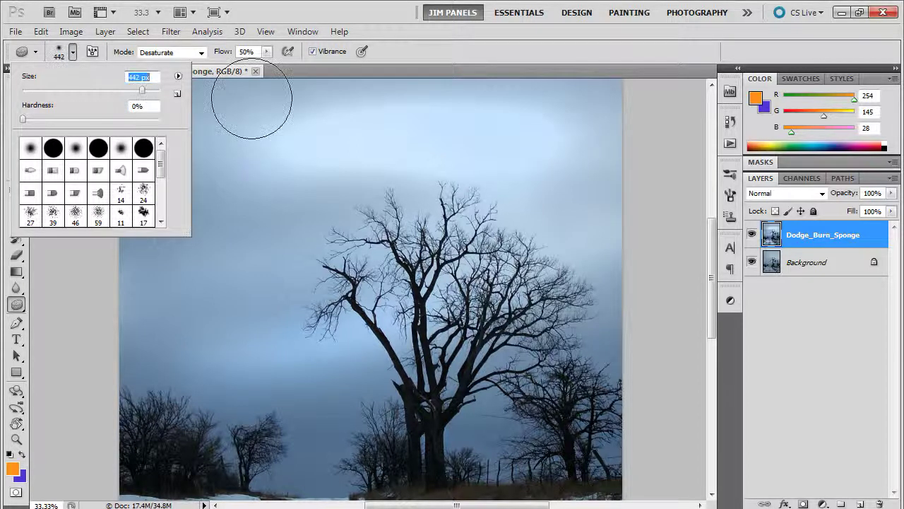
pyautogui.moveTo(595, 142)
pyautogui.mouseDown()
pyautogui.moveTo(280, 122)
pyautogui.moveTo(271, 137)
pyautogui.moveTo(561, 142)
pyautogui.moveTo(565, 134)
pyautogui.moveTo(300, 166)
pyautogui.moveTo(141, 171)
pyautogui.moveTo(604, 142)
pyautogui.moveTo(165, 204)
pyautogui.mouseUp()
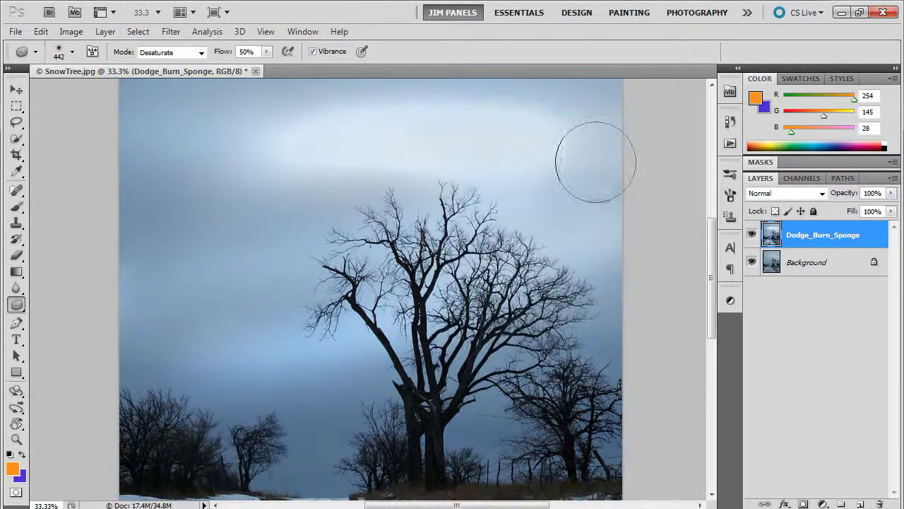
# Step: Activate the Burn tool, set its range to Shadows and its brush size to 197 px
pyautogui.click(17, 440)
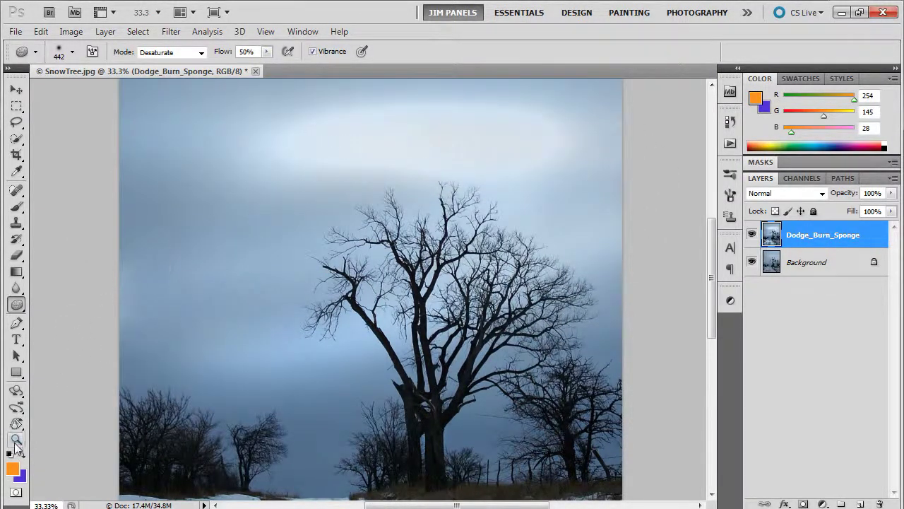
pyautogui.keyDown('alt'); pyautogui.click(348, 320); pyautogui.keyUp('alt')
pyautogui.keyDown('alt'); pyautogui.click(374, 297); pyautogui.keyUp('alt')
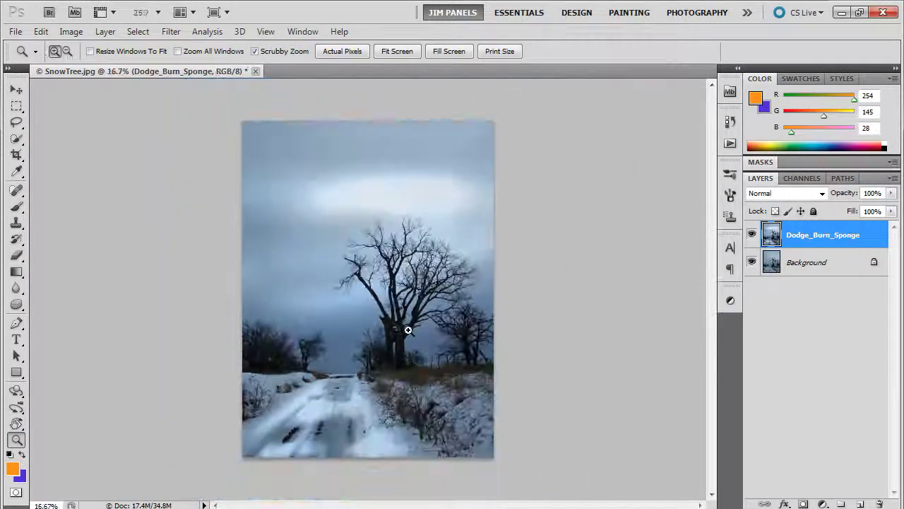
pyautogui.click(380, 305)
pyautogui.click(381, 315)
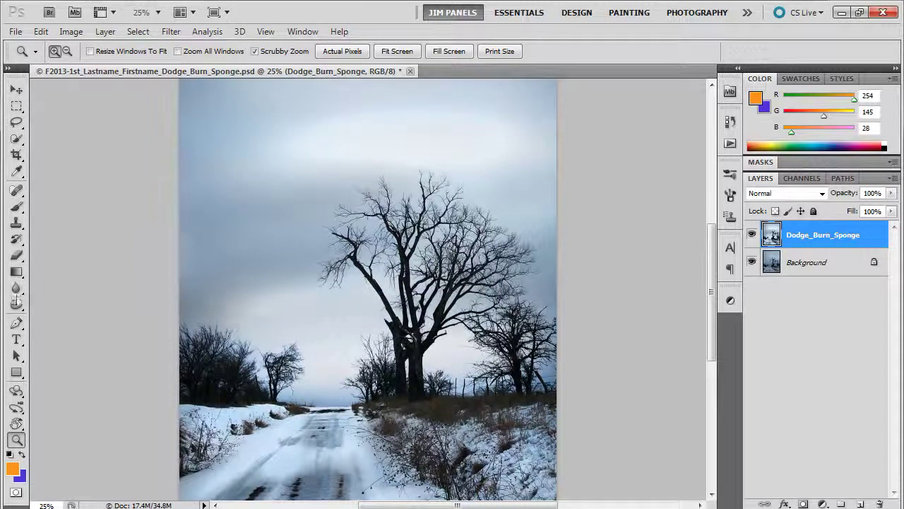
pyautogui.click(17, 304)
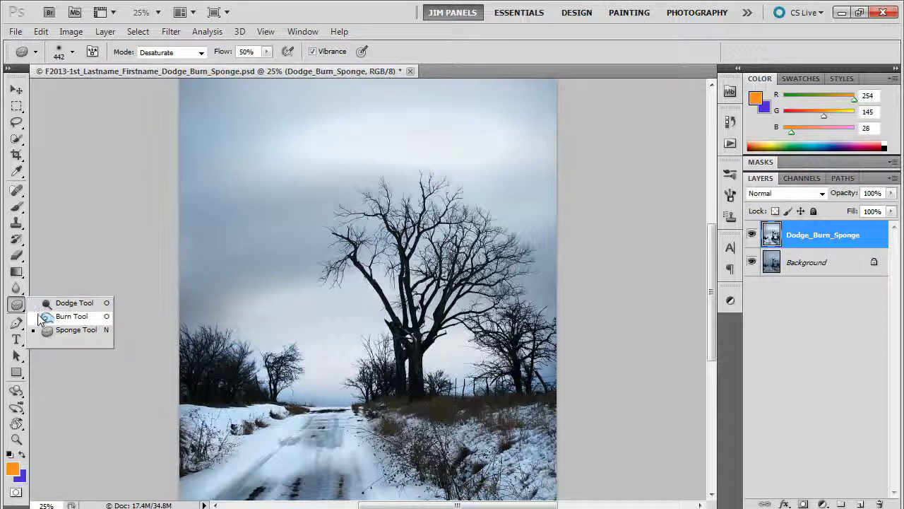
pyautogui.click(45, 319)
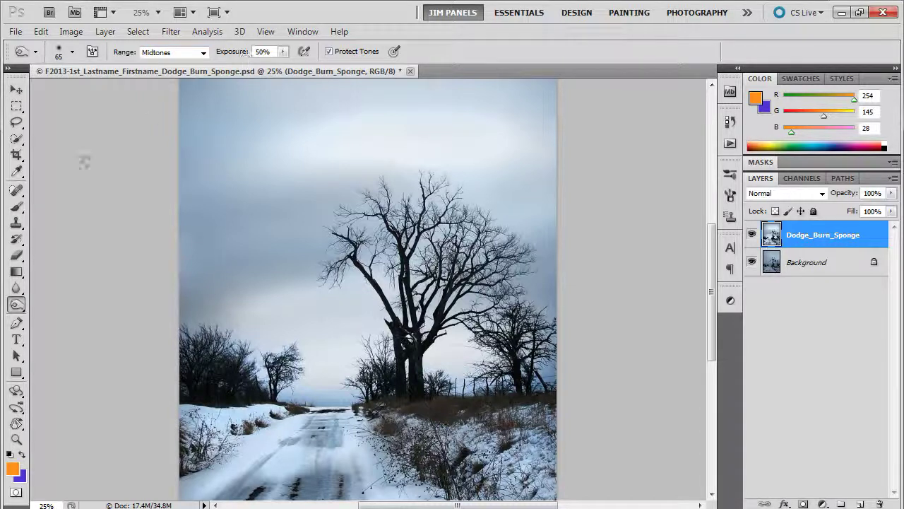
pyautogui.click(203, 53)
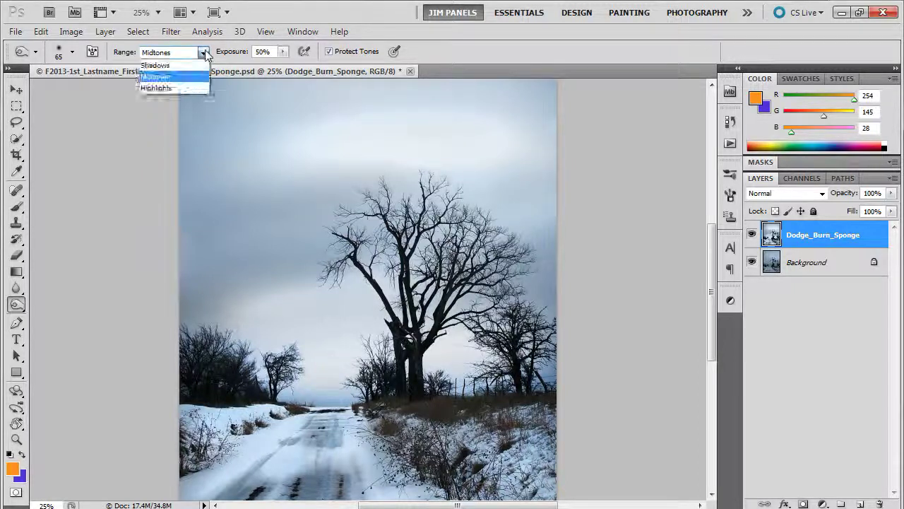
pyautogui.click(167, 66)
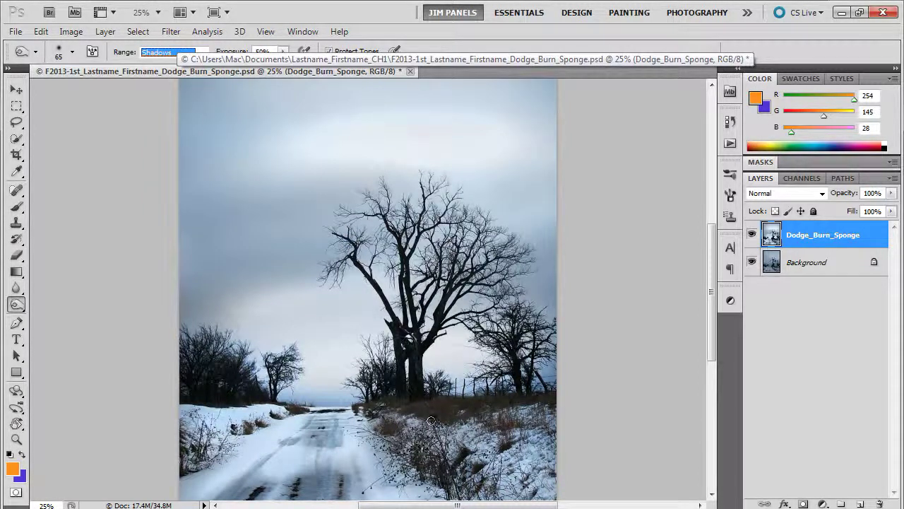
pyautogui.click(72, 52)
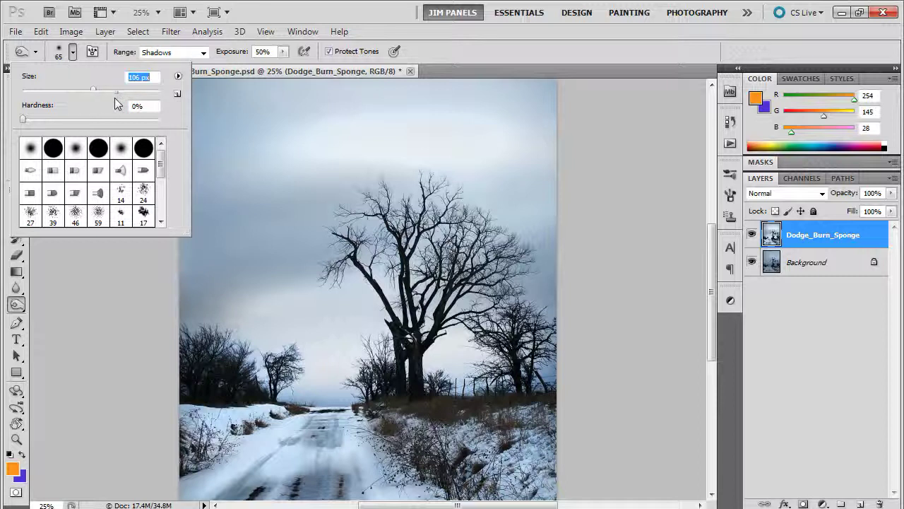
pyautogui.press('Return')
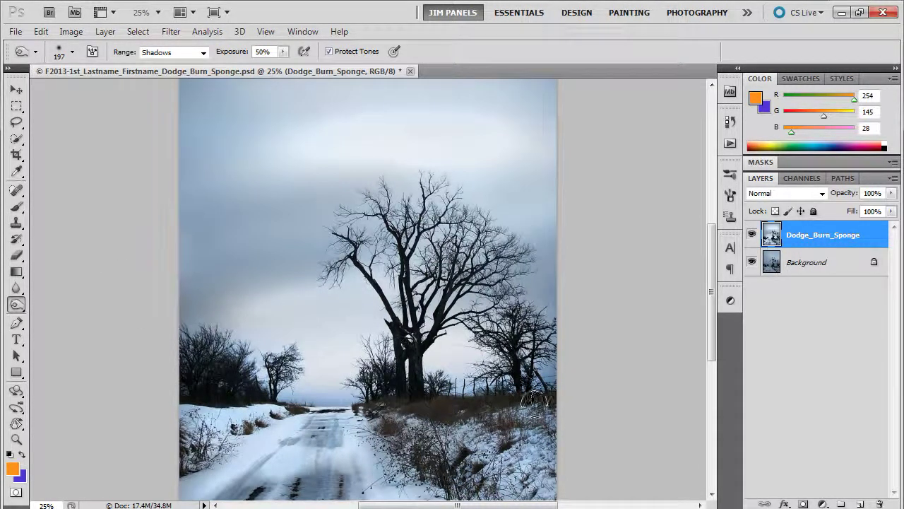
# Step: Burn the shadows in the brown grass beneath the trees and along both sides of the road
pyautogui.moveTo(533, 398)
pyautogui.mouseDown()
pyautogui.moveTo(447, 413)
pyautogui.moveTo(536, 394)
pyautogui.moveTo(416, 401)
pyautogui.moveTo(421, 408)
pyautogui.moveTo(486, 402)
pyautogui.moveTo(394, 399)
pyautogui.moveTo(443, 412)
pyautogui.moveTo(423, 434)
pyautogui.moveTo(388, 429)
pyautogui.moveTo(388, 414)
pyautogui.moveTo(459, 403)
pyautogui.moveTo(411, 406)
pyautogui.moveTo(514, 430)
pyautogui.moveTo(544, 421)
pyautogui.moveTo(463, 477)
pyautogui.moveTo(386, 429)
pyautogui.mouseUp()
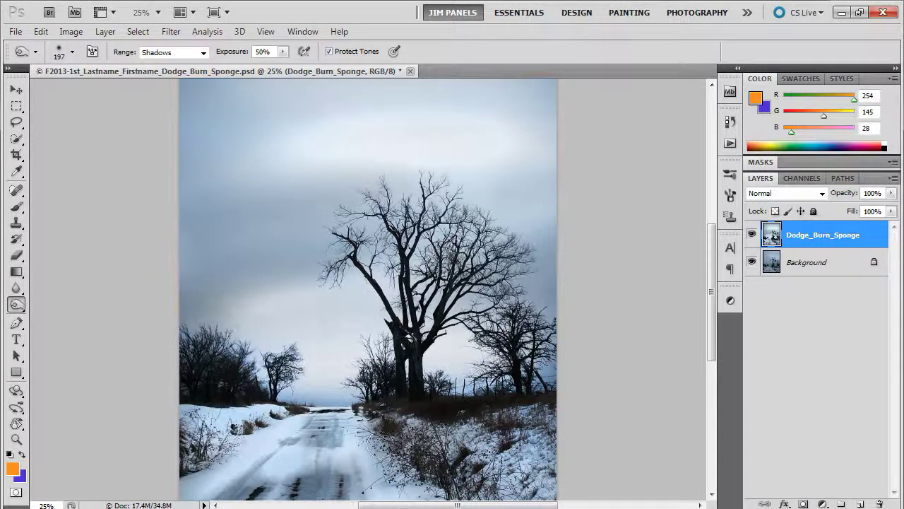
pyautogui.moveTo(334, 356)
pyautogui.mouseDown()
pyautogui.moveTo(327, 370)
pyautogui.moveTo(345, 356)
pyautogui.mouseUp()
pyautogui.moveTo(268, 420); pyautogui.dragTo(303, 405)
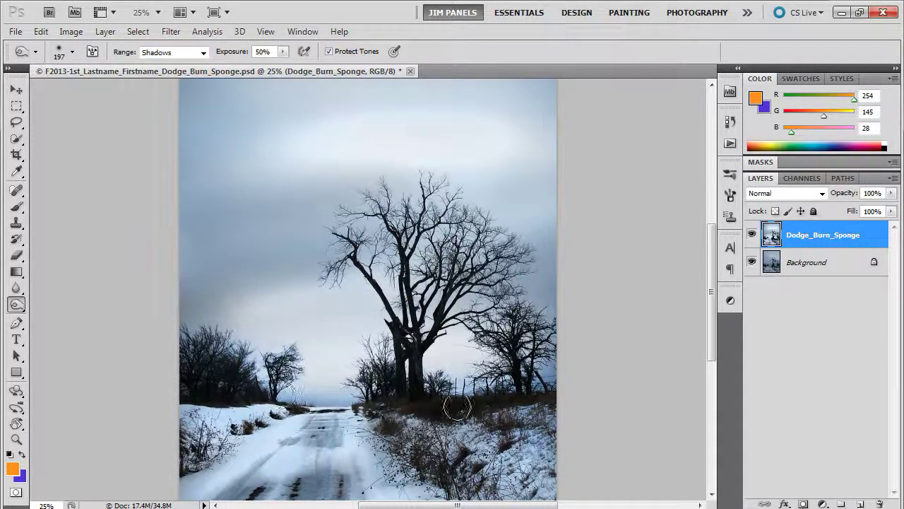
pyautogui.click(431, 406)
pyautogui.moveTo(518, 428); pyautogui.dragTo(506, 394)
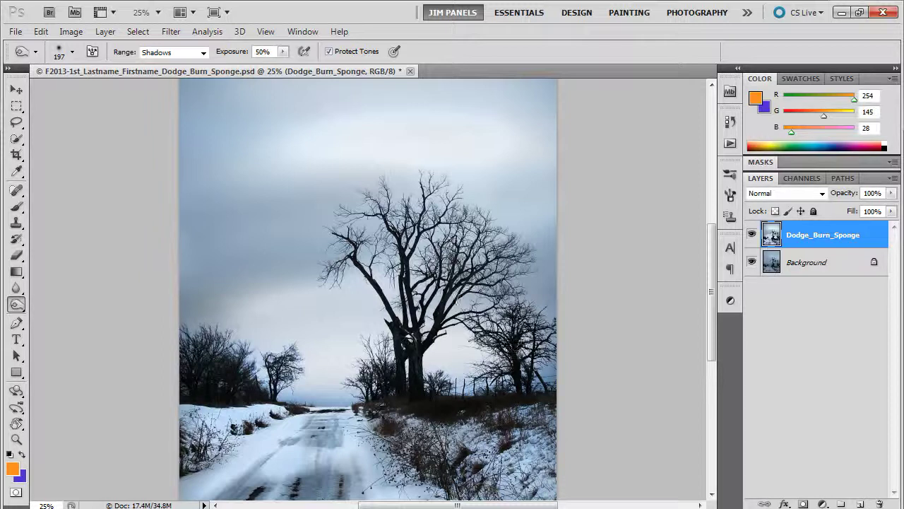
# Step: Burn the shadows in the branches and trunk on the left side of the large tree, working at 100% zoom
pyautogui.press('z')
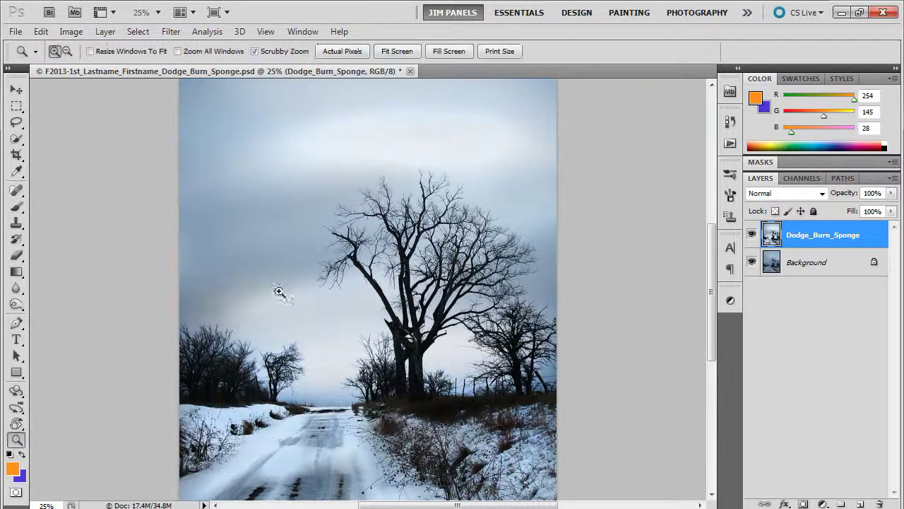
pyautogui.click(384, 230)
pyautogui.click(378, 220)
pyautogui.click(369, 209)
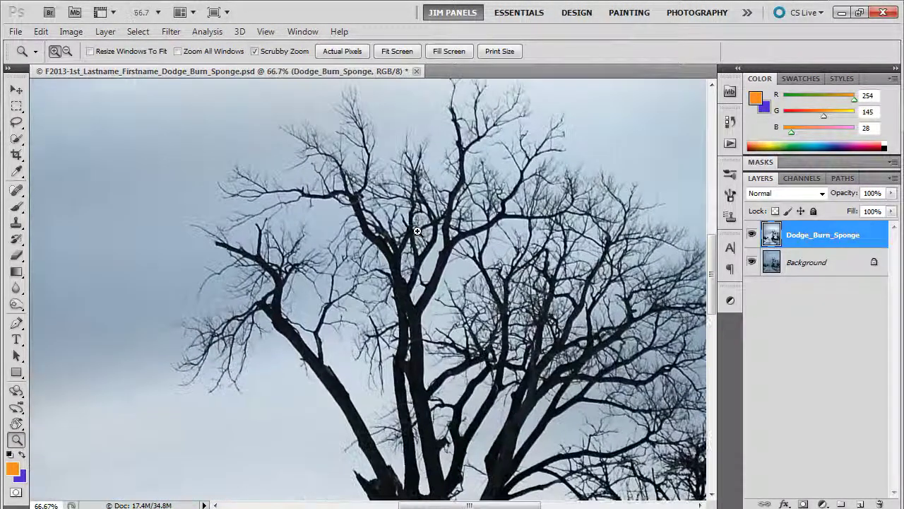
pyautogui.click(361, 199)
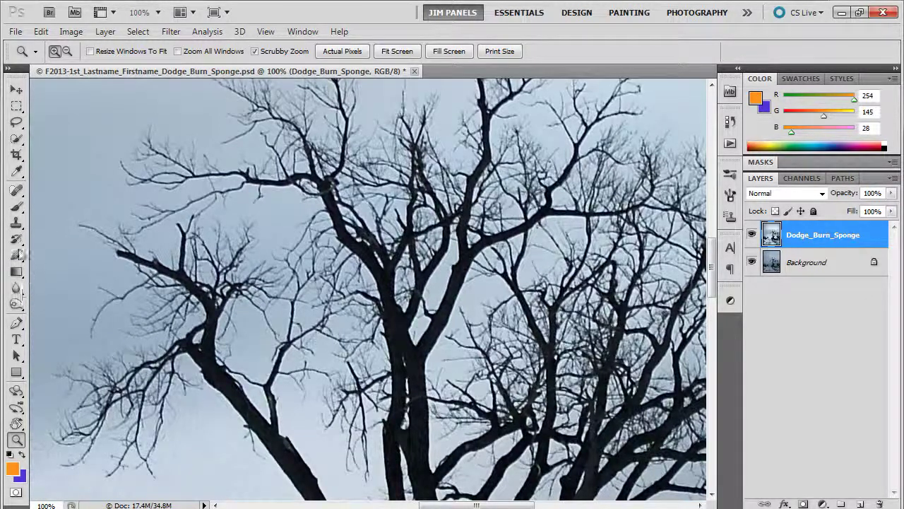
pyautogui.click(16, 304)
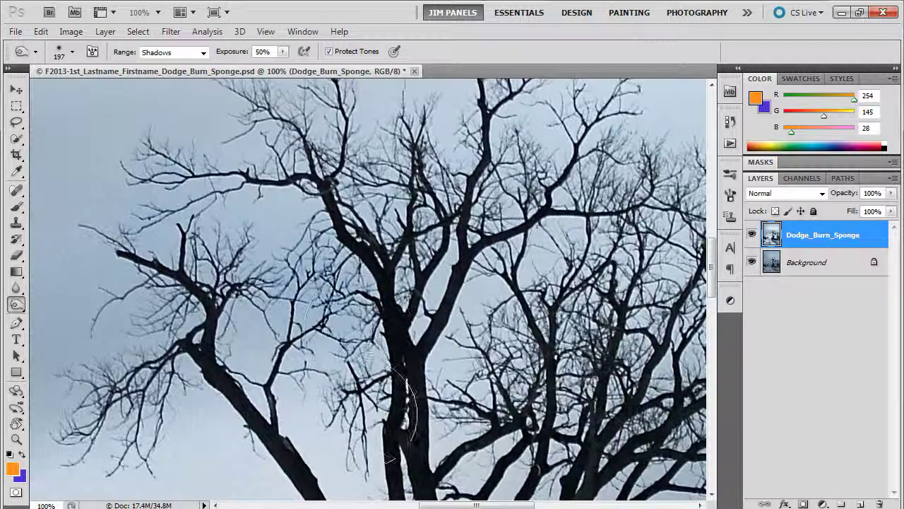
pyautogui.moveTo(310, 263)
pyautogui.mouseDown()
pyautogui.moveTo(163, 332)
pyautogui.moveTo(106, 396)
pyautogui.moveTo(102, 417)
pyautogui.moveTo(86, 401)
pyautogui.mouseUp()
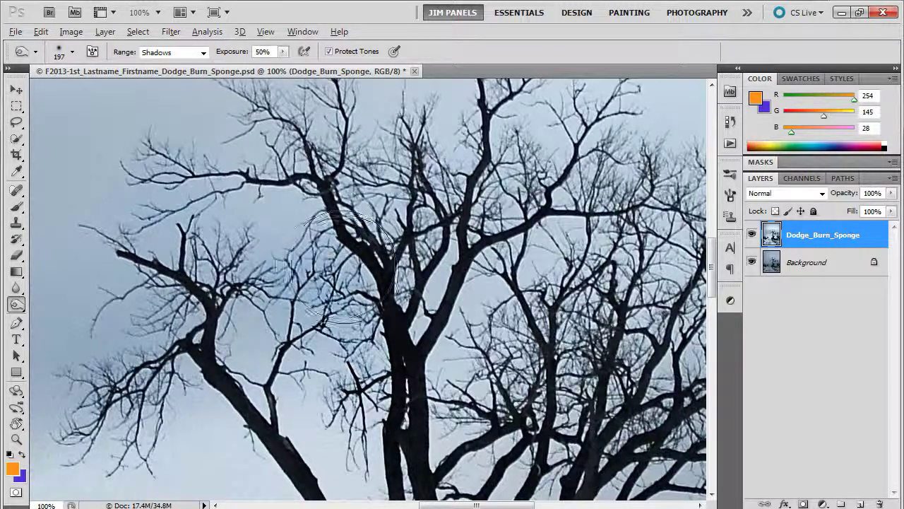
pyautogui.press('alt')
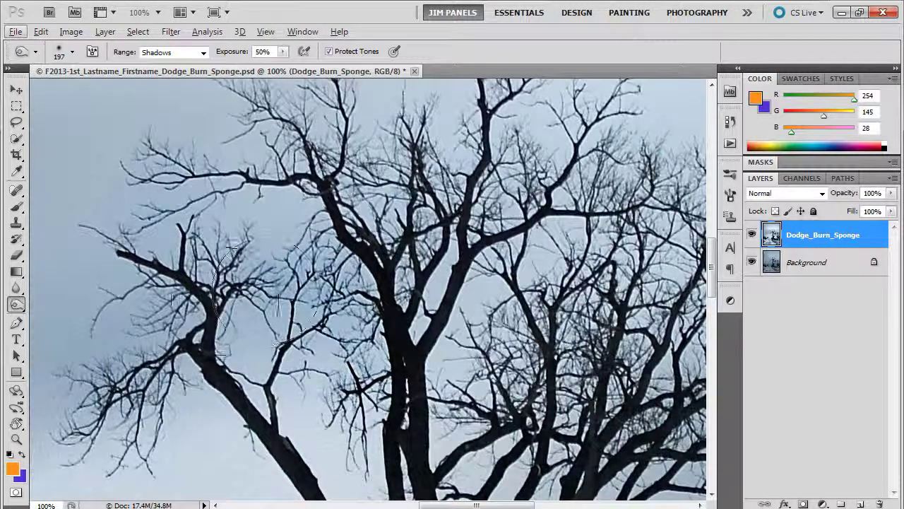
# Step: Darken the branches on the right side of the large tree's crown with the Burn tool
pyautogui.click(17, 439)
pyautogui.press('alt')
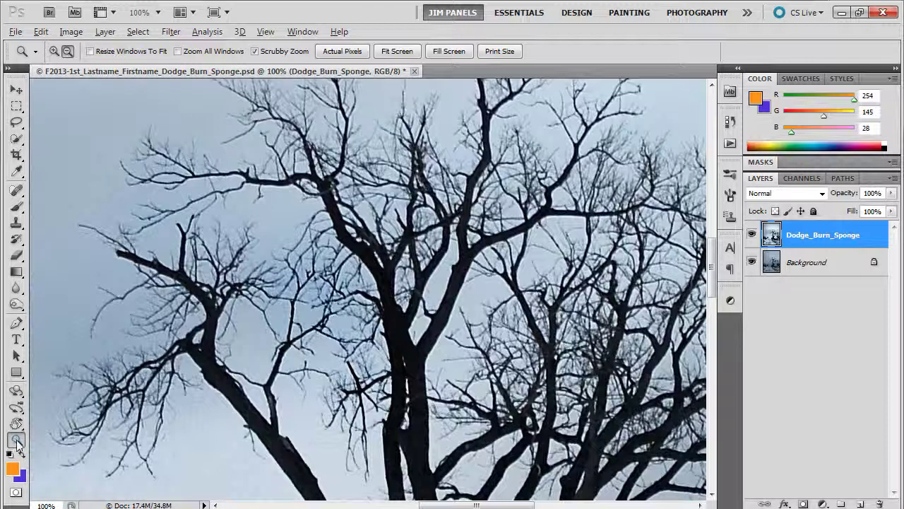
pyautogui.press('alt')
pyautogui.press('alt')
pyautogui.keyDown('alt'); pyautogui.click(210, 337); pyautogui.keyUp('alt')
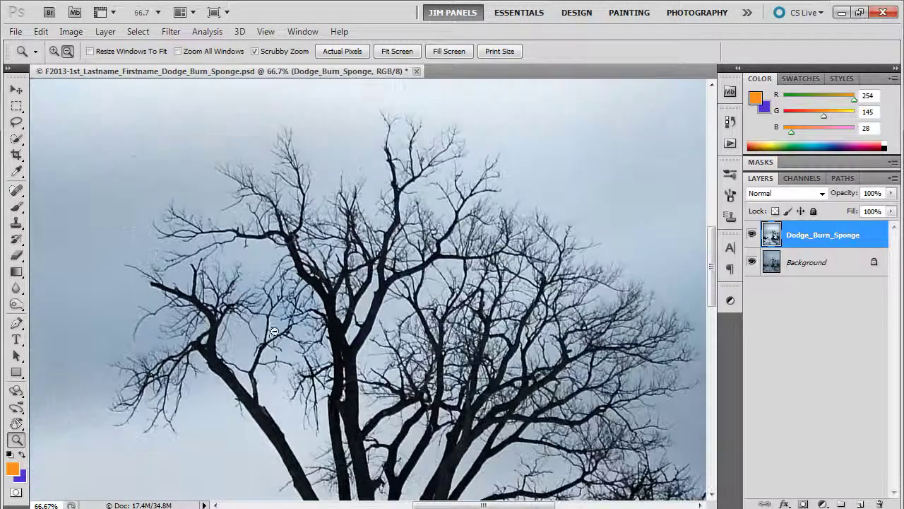
pyautogui.keyDown('alt'); pyautogui.click(238, 350); pyautogui.keyUp('alt')
pyautogui.keyDown('alt'); pyautogui.click(283, 354); pyautogui.keyUp('alt')
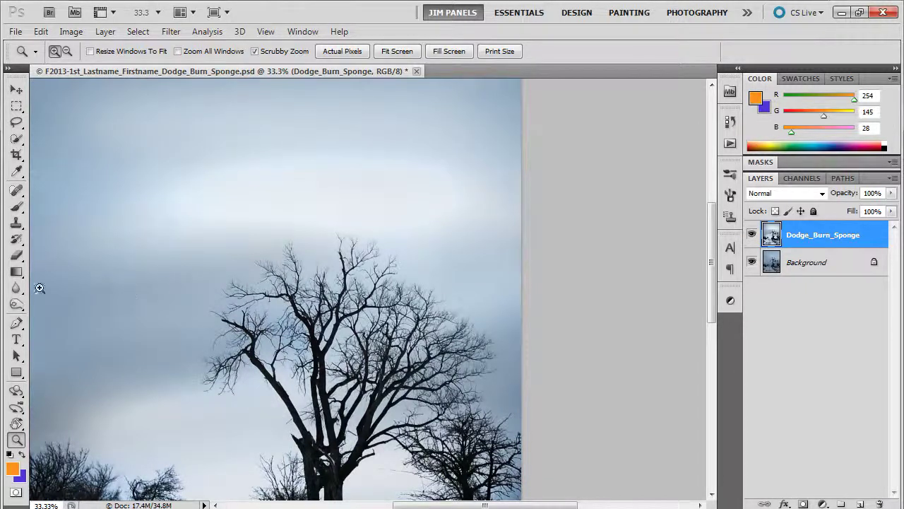
pyautogui.click(16, 304)
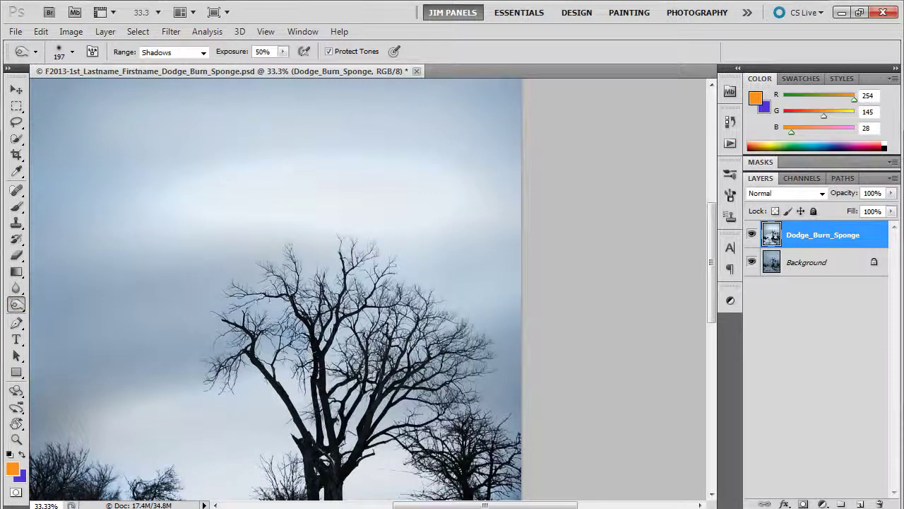
pyautogui.moveTo(401, 296)
pyautogui.mouseDown()
pyautogui.moveTo(374, 339)
pyautogui.moveTo(392, 272)
pyautogui.moveTo(422, 308)
pyautogui.moveTo(479, 321)
pyautogui.moveTo(466, 356)
pyautogui.moveTo(419, 343)
pyautogui.mouseUp()
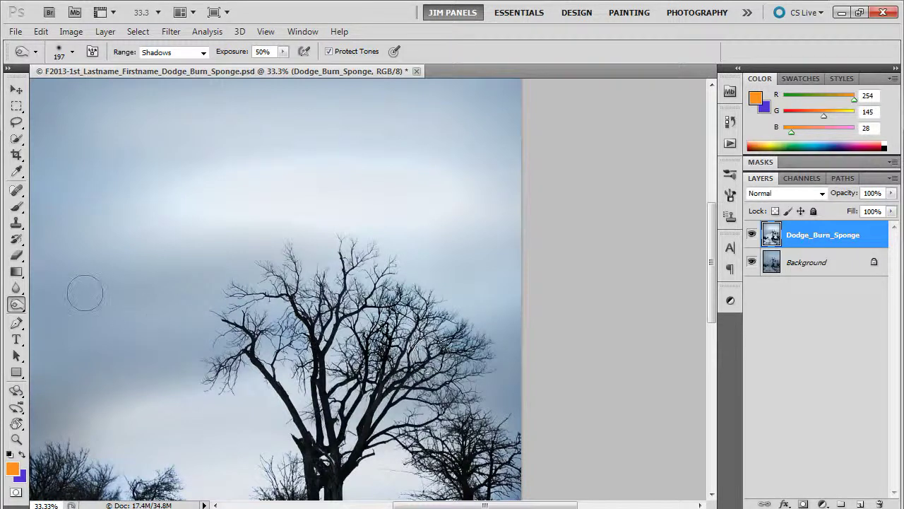
# Step: Switch to the Sponge tool in Desaturate mode and remove the blue tint from the burned branches of the large tree
pyautogui.click(16, 304)
pyautogui.click(61, 331)
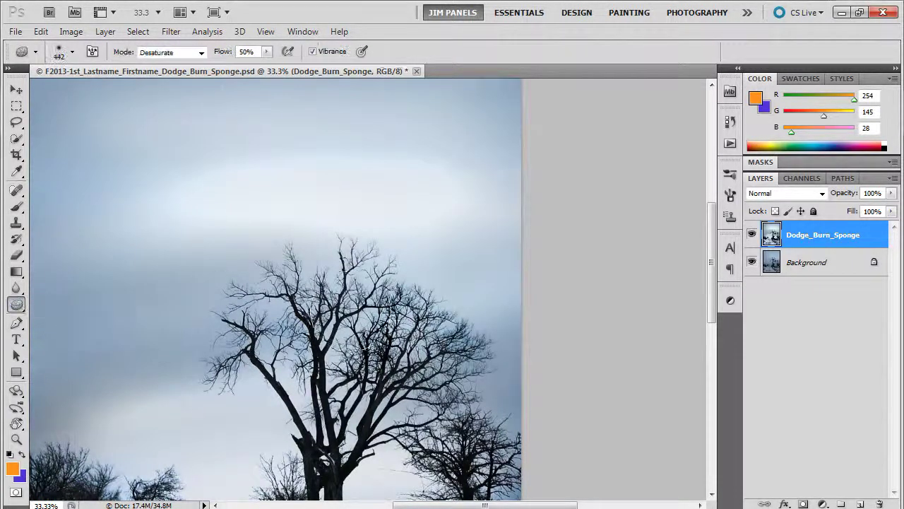
pyautogui.moveTo(475, 332)
pyautogui.mouseDown()
pyautogui.moveTo(435, 321)
pyautogui.moveTo(438, 332)
pyautogui.moveTo(395, 297)
pyautogui.moveTo(381, 332)
pyautogui.mouseUp()
pyautogui.moveTo(387, 289)
pyautogui.mouseDown()
pyautogui.moveTo(374, 343)
pyautogui.moveTo(318, 332)
pyautogui.moveTo(279, 303)
pyautogui.moveTo(258, 340)
pyautogui.moveTo(167, 368)
pyautogui.moveTo(388, 371)
pyautogui.moveTo(339, 282)
pyautogui.moveTo(346, 264)
pyautogui.moveTo(252, 262)
pyautogui.moveTo(268, 269)
pyautogui.mouseUp()
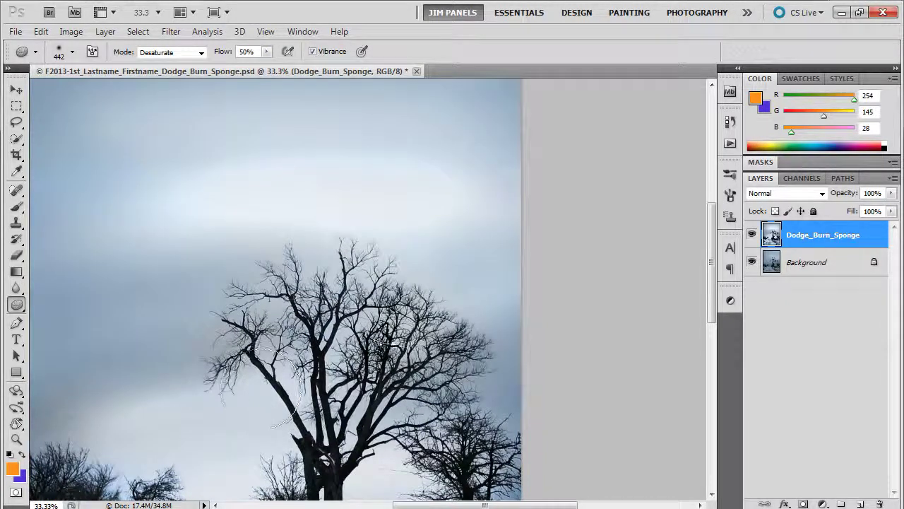
# Step: Compare the whole image before and after the retouching by toggling the Dodge_Burn_Sponge layer's visibility, leaving it shown
pyautogui.click(17, 439)
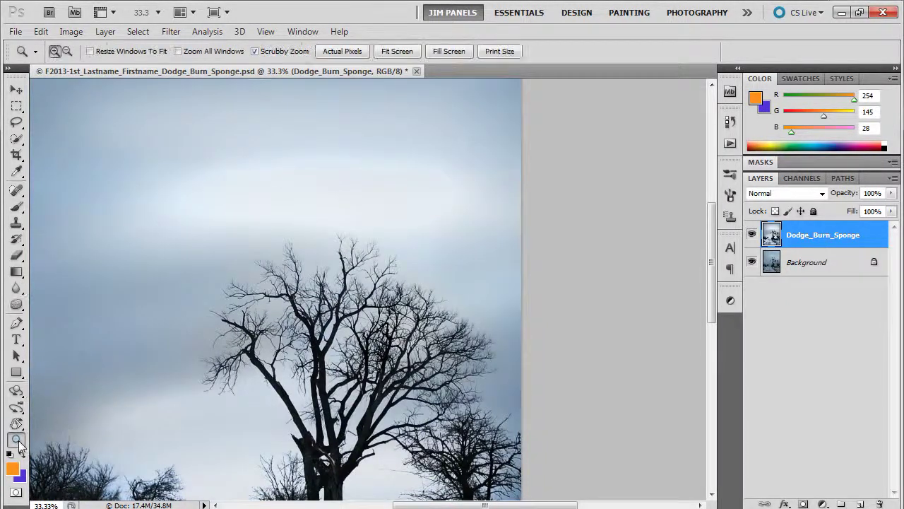
pyautogui.keyDown('alt'); pyautogui.click(277, 362); pyautogui.keyUp('alt')
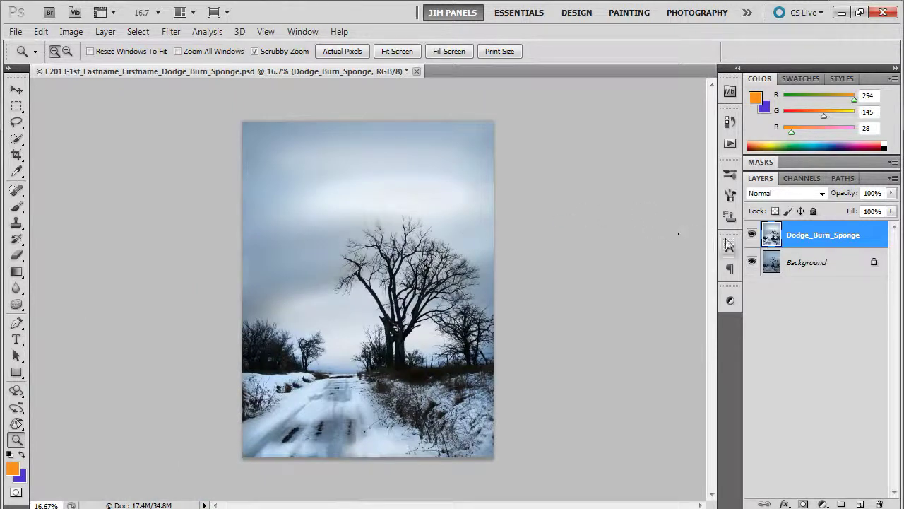
pyautogui.click(751, 235)
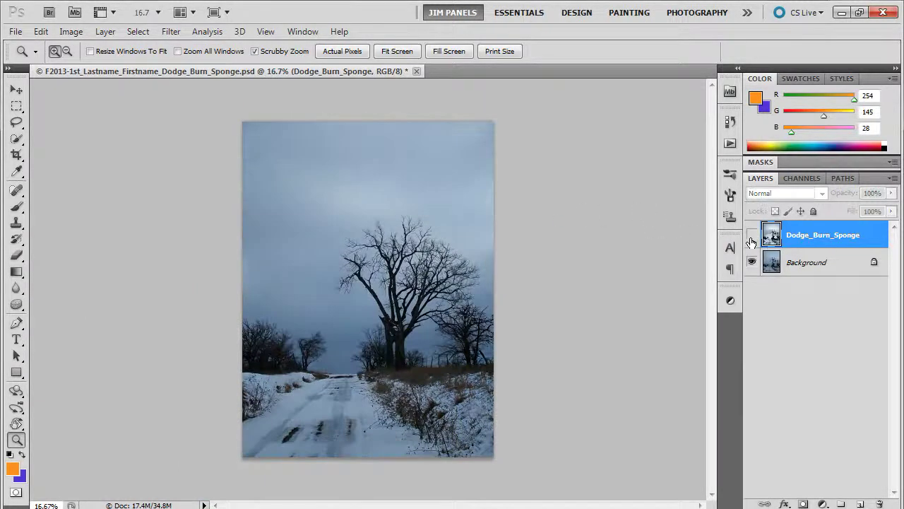
pyautogui.click(752, 235)
pyautogui.click(752, 236)
pyautogui.click(753, 236)
pyautogui.click(751, 235)
pyautogui.click(751, 235)
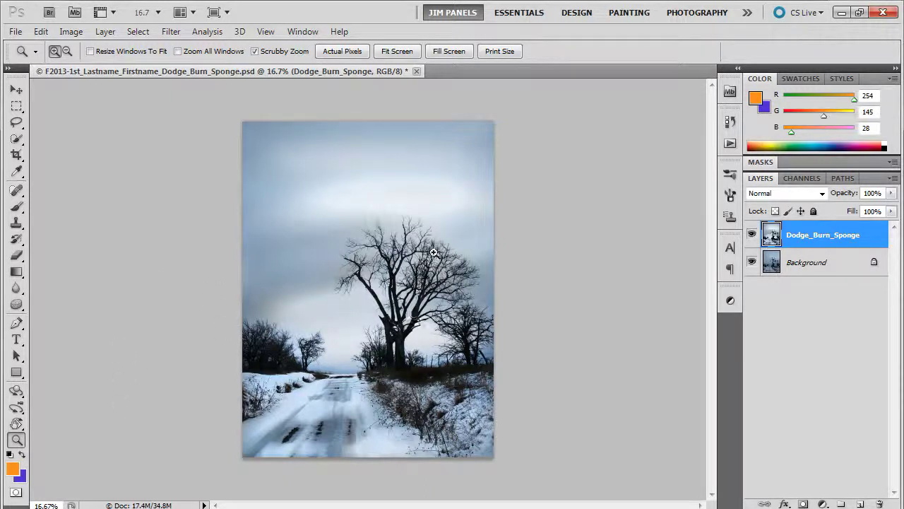
# Step: Switch to the Burn tool and set its tonal range to Highlights
pyautogui.click(17, 305)
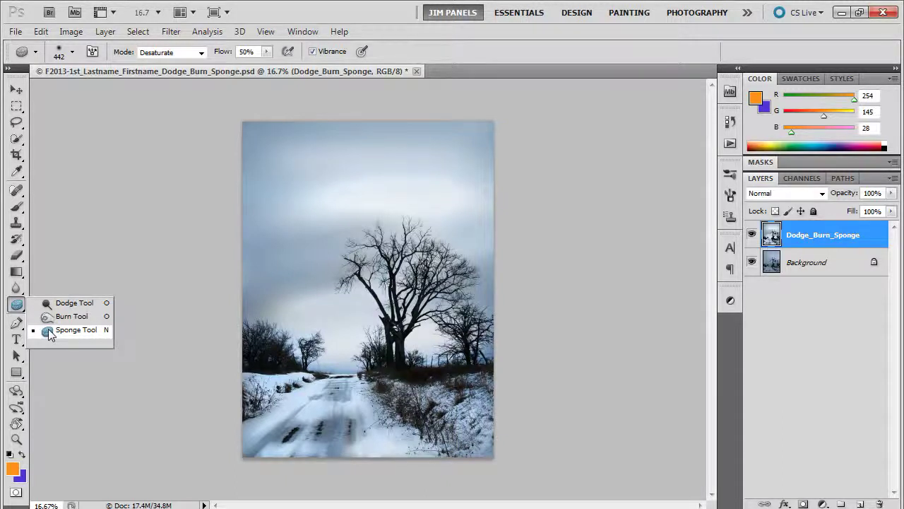
pyautogui.click(89, 331)
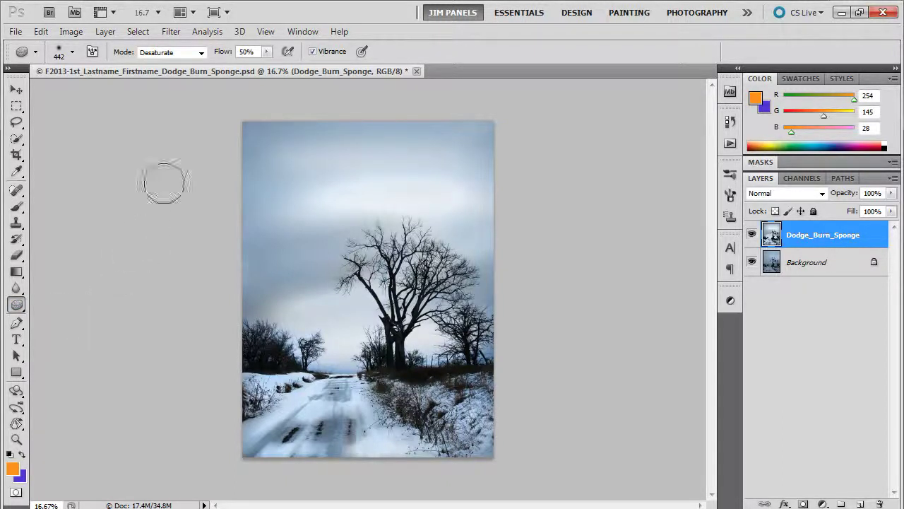
pyautogui.click(17, 305)
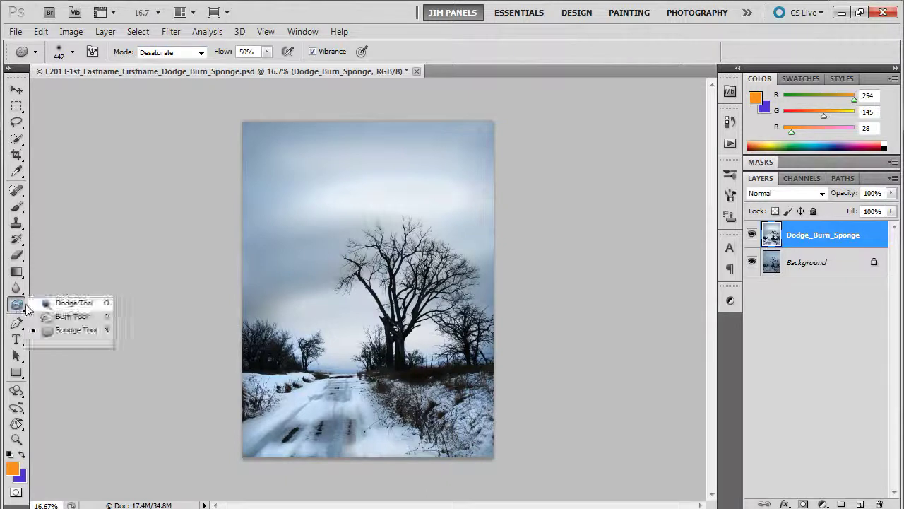
pyautogui.click(42, 316)
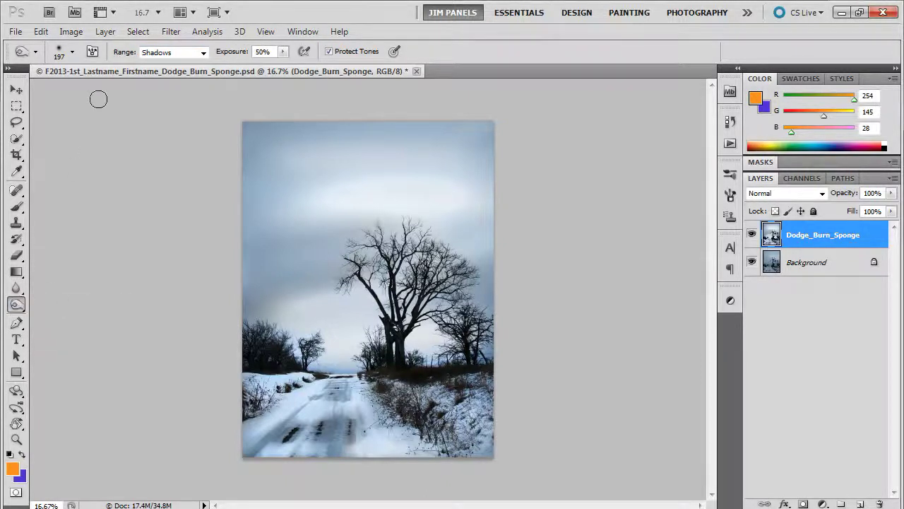
pyautogui.click(181, 55)
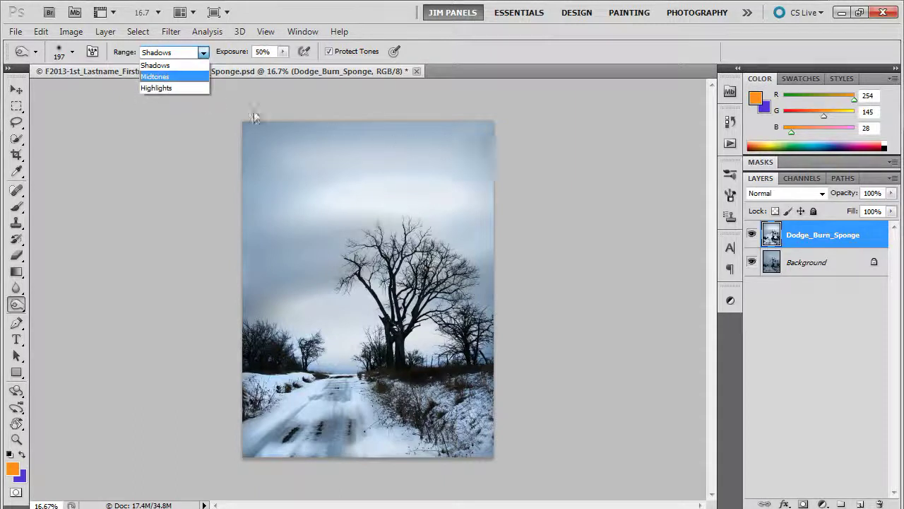
pyautogui.click(168, 88)
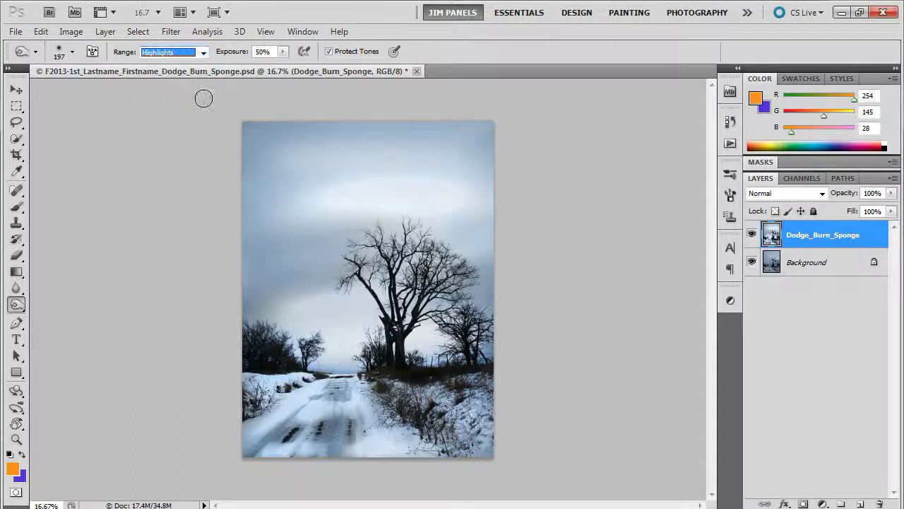
# Step: Burn the sky along the photo's upper right edge with a 666 px brush at 23% exposure
pyautogui.click(73, 52)
pyautogui.moveTo(126, 94); pyautogui.dragTo(148, 91)
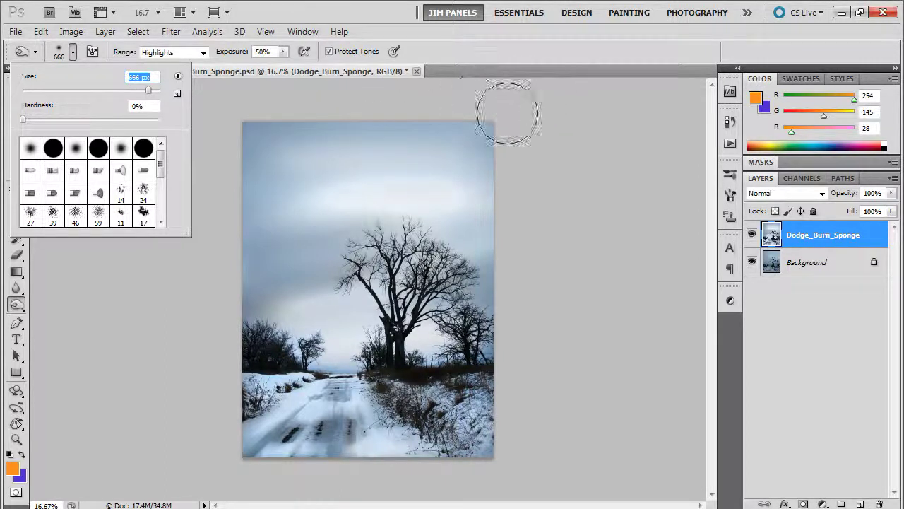
pyautogui.click(282, 51)
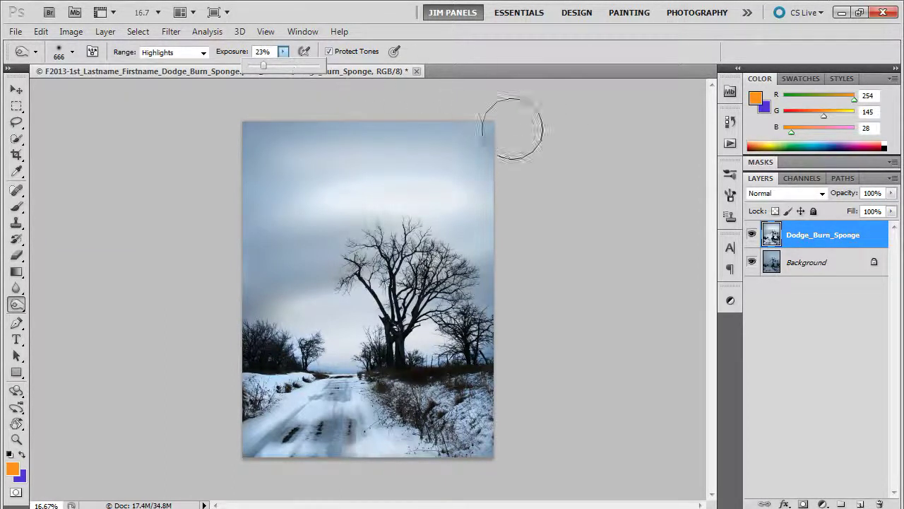
pyautogui.moveTo(458, 111)
pyautogui.mouseDown()
pyautogui.moveTo(496, 141)
pyautogui.moveTo(506, 200)
pyautogui.mouseUp()
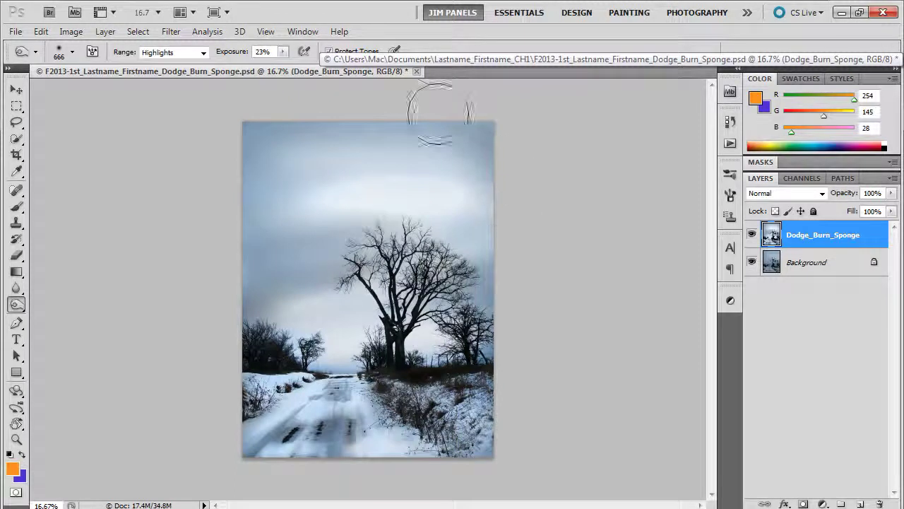